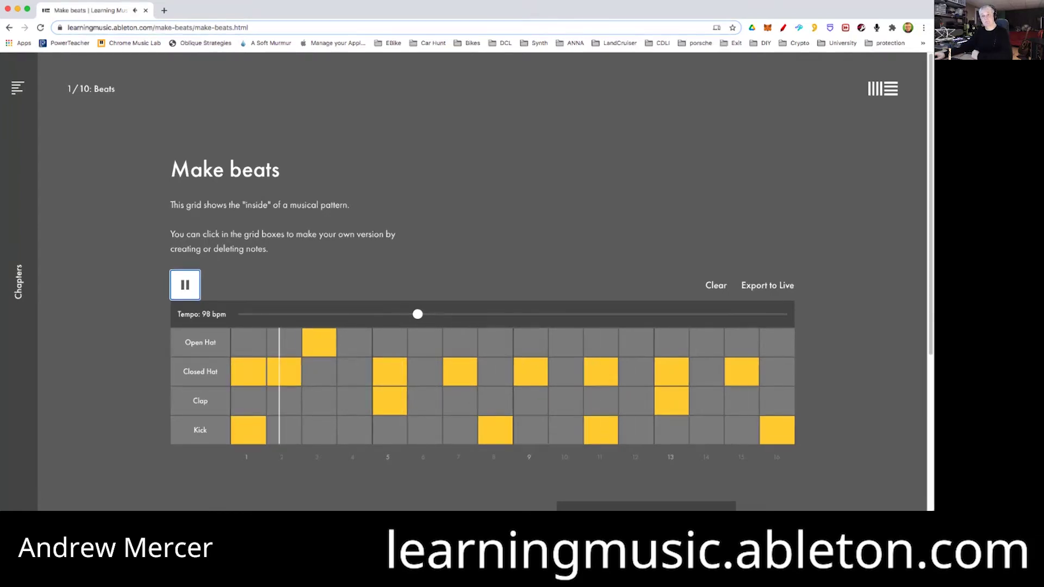
- Stop the beat and draw a temporary red arrow pointing at the Open Hat row label, then close the drawing tool
{"action": "key", "text": "space"}
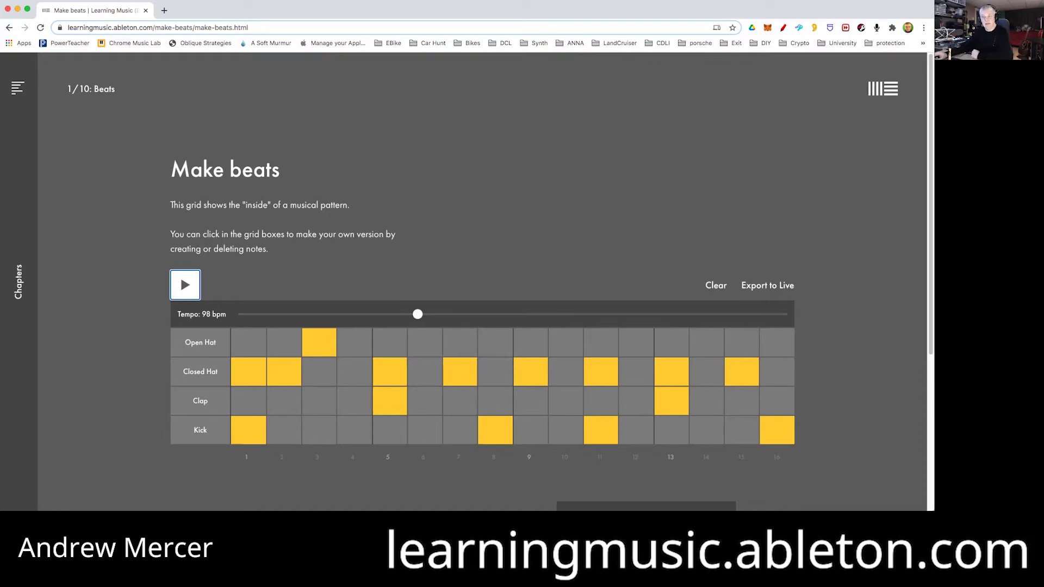
{"action": "left_click", "coordinate": [783, 27]}
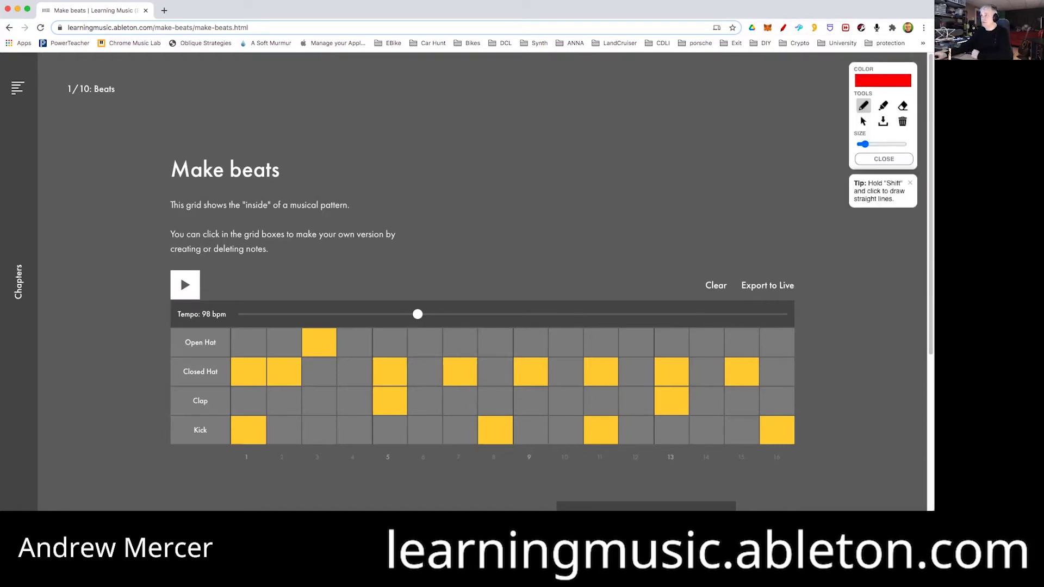
{"action": "left_click_drag", "start_coordinate": [218, 324], "coordinate": [235, 309]}
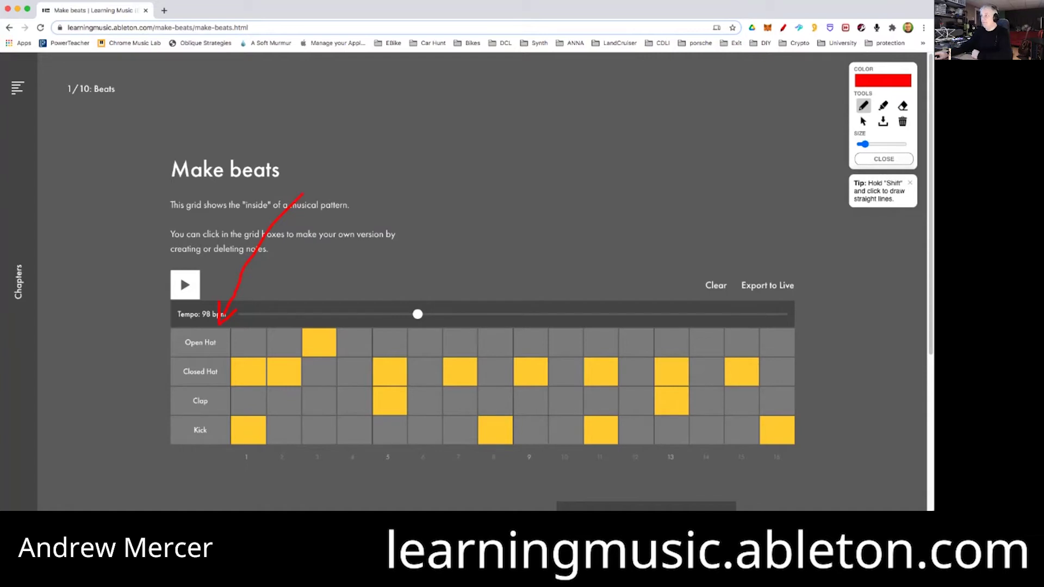
{"action": "left_click", "coordinate": [883, 159]}
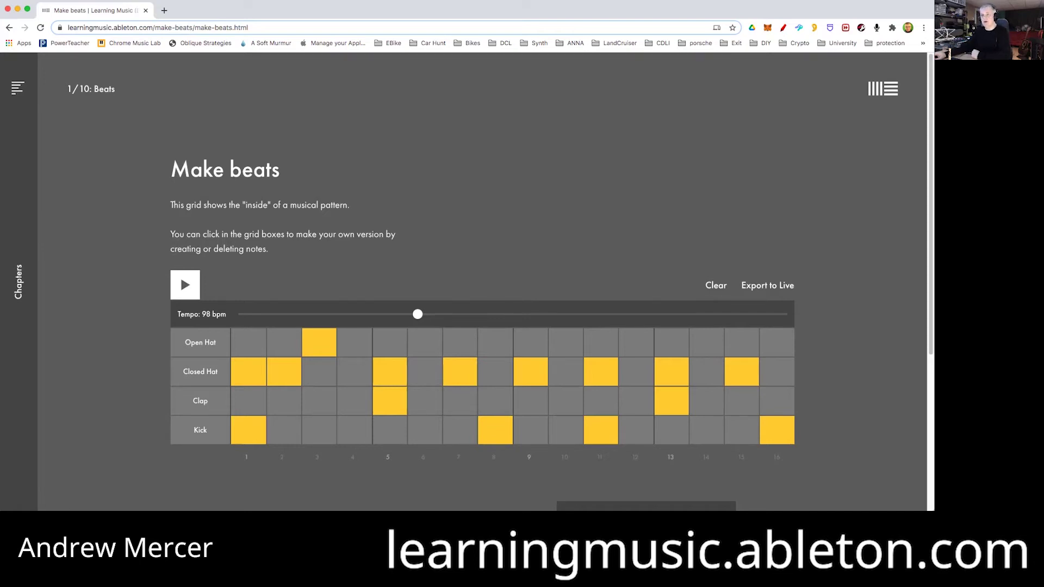
- Bracket steps 1 to 16 beneath the grid in red and underline numbers 1 to 5, then close the drawing tool
{"action": "scroll", "coordinate": [482, 282], "scroll_direction": "down", "scroll_amount": 1}
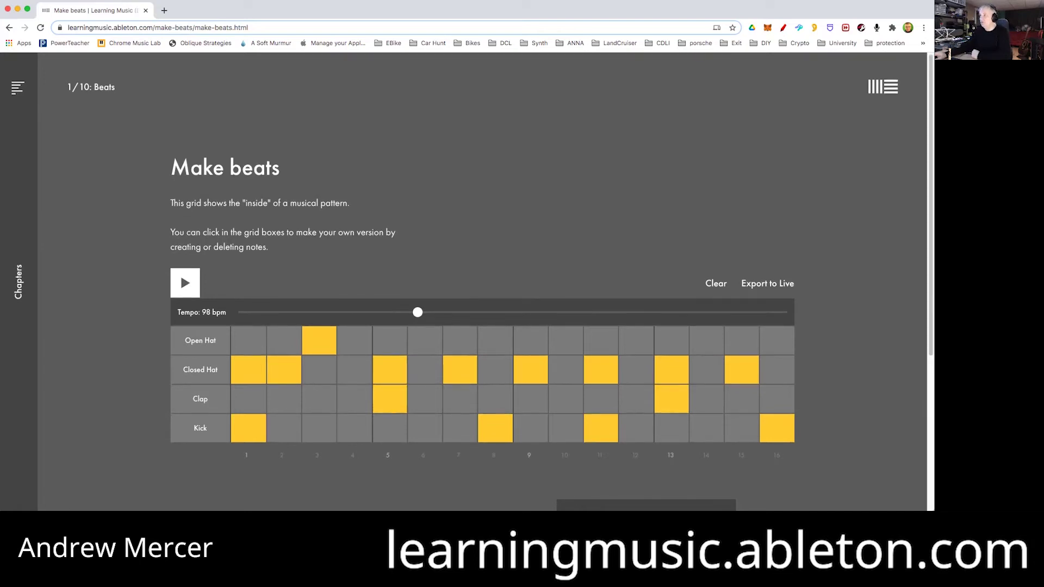
{"action": "left_click", "coordinate": [783, 27]}
{"action": "mouse_move", "coordinate": [229, 450]}
{"action": "left_mouse_down"}
{"action": "mouse_move", "coordinate": [230, 459]}
{"action": "mouse_move", "coordinate": [337, 475]}
{"action": "mouse_move", "coordinate": [798, 468]}
{"action": "left_mouse_up"}
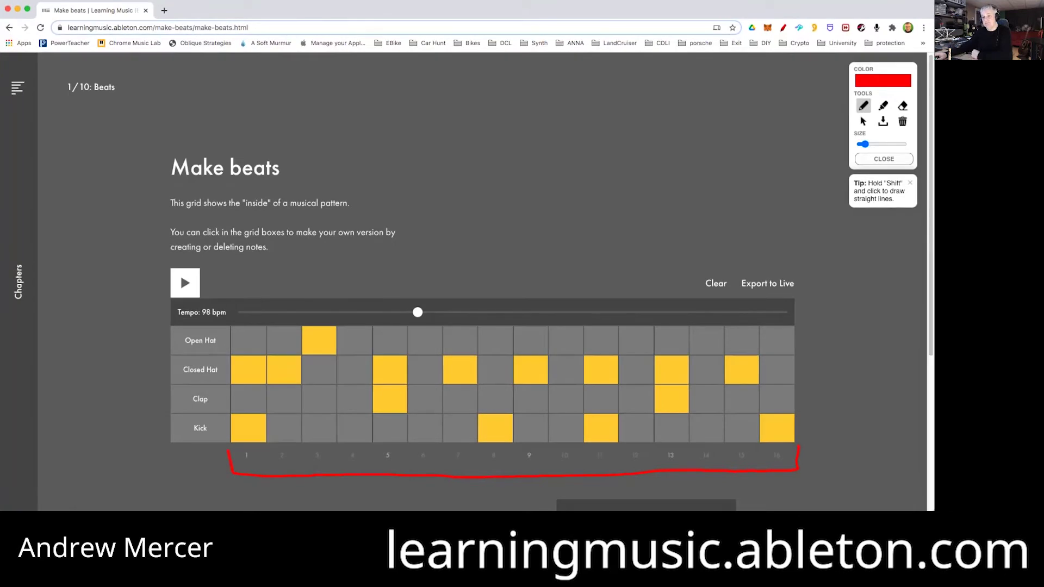
{"action": "left_click_drag", "start_coordinate": [382, 463], "coordinate": [403, 463]}
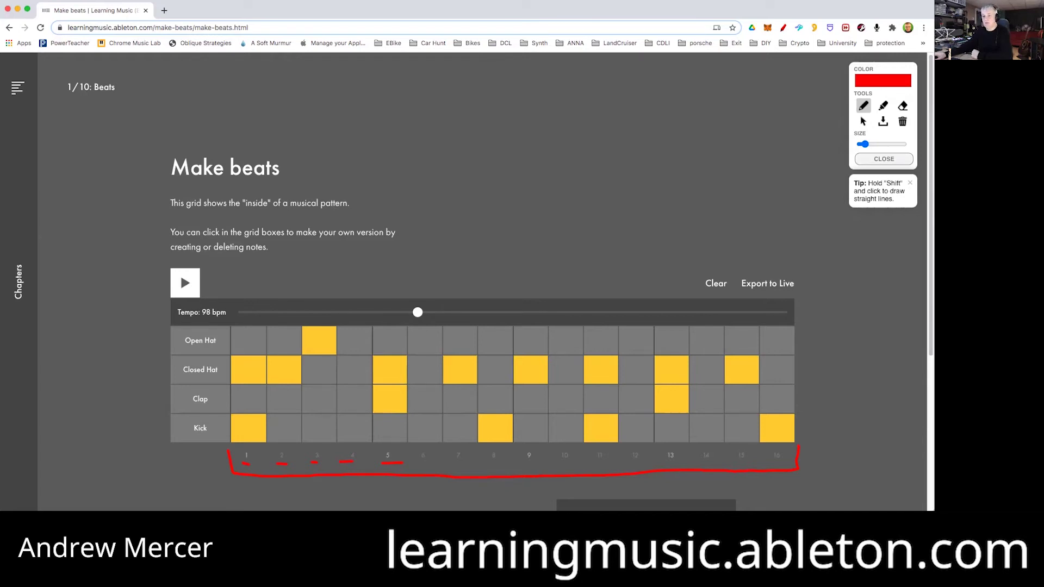
{"action": "left_click", "coordinate": [883, 159]}
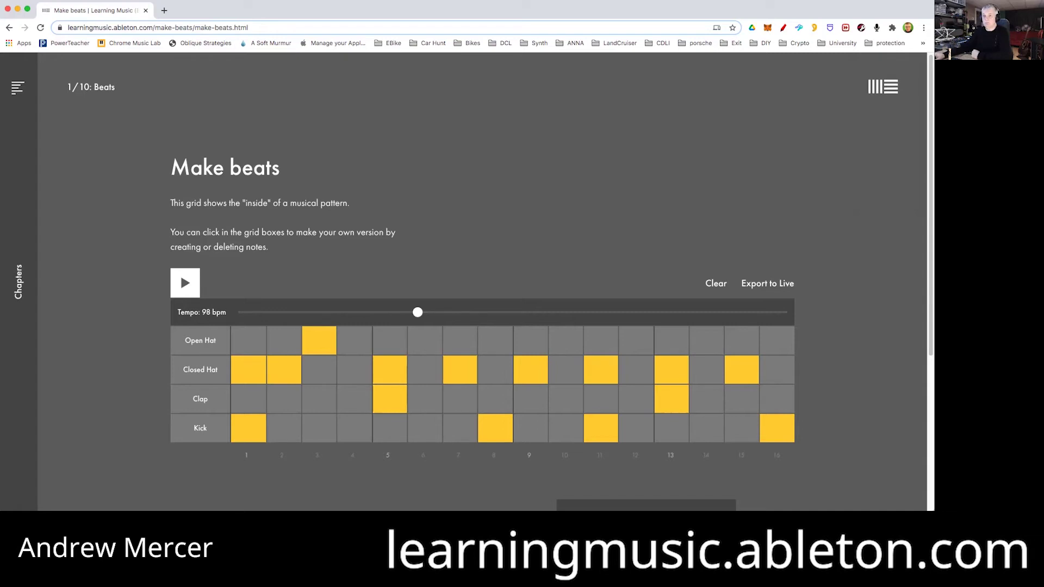
- Play the default beat pattern to hear it, then stop playback
{"action": "key", "text": "space"}
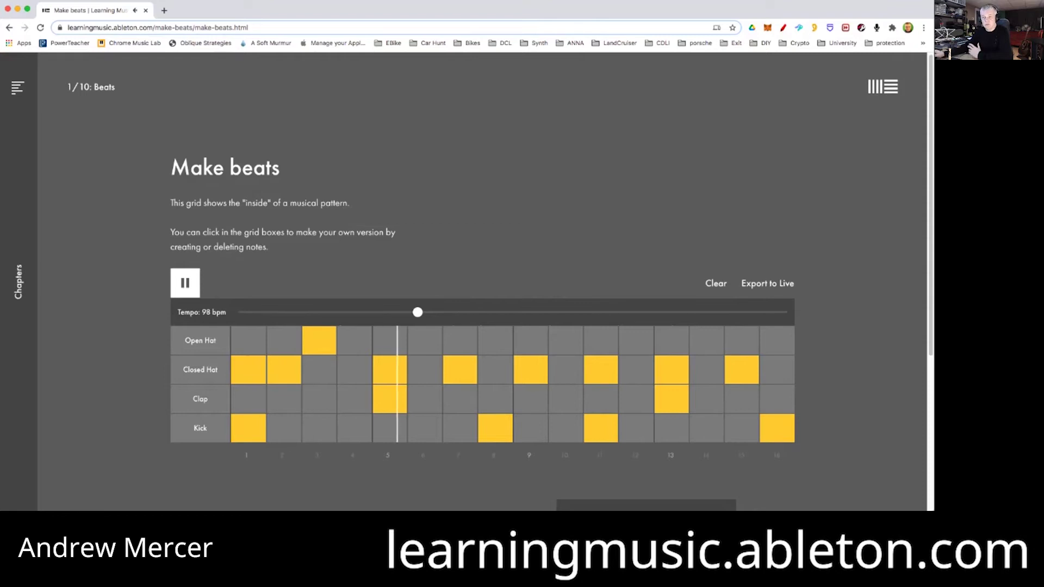
{"action": "left_click", "coordinate": [180, 272]}
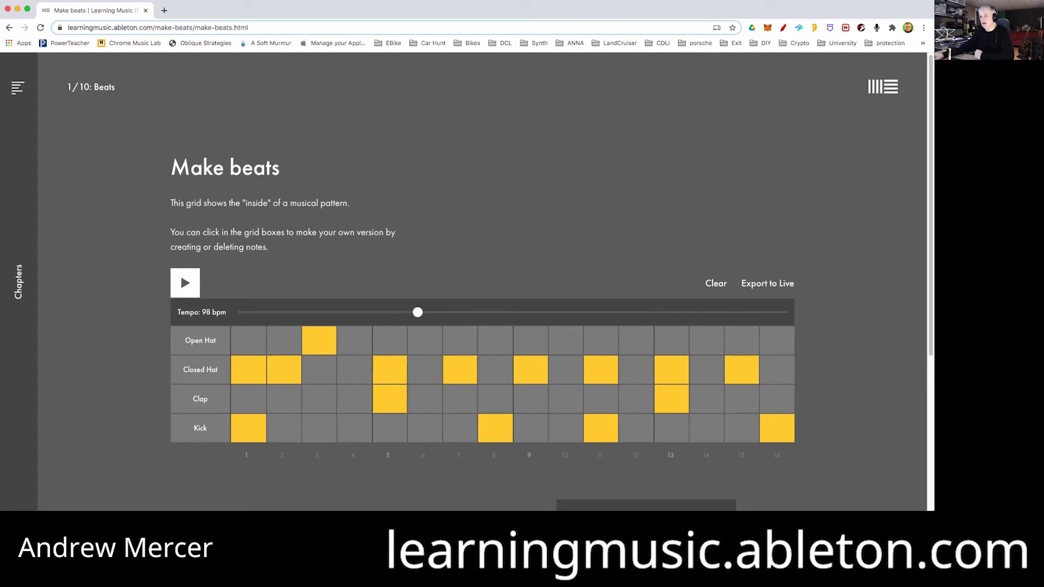
- Add a closed hat on step 6, open hats on 8 and 14, claps on 10 and 12, and kicks on 2, 3, 4, 7 and 14
{"action": "left_click", "coordinate": [425, 370]}
{"action": "left_click", "coordinate": [494, 340]}
{"action": "left_click", "coordinate": [565, 399]}
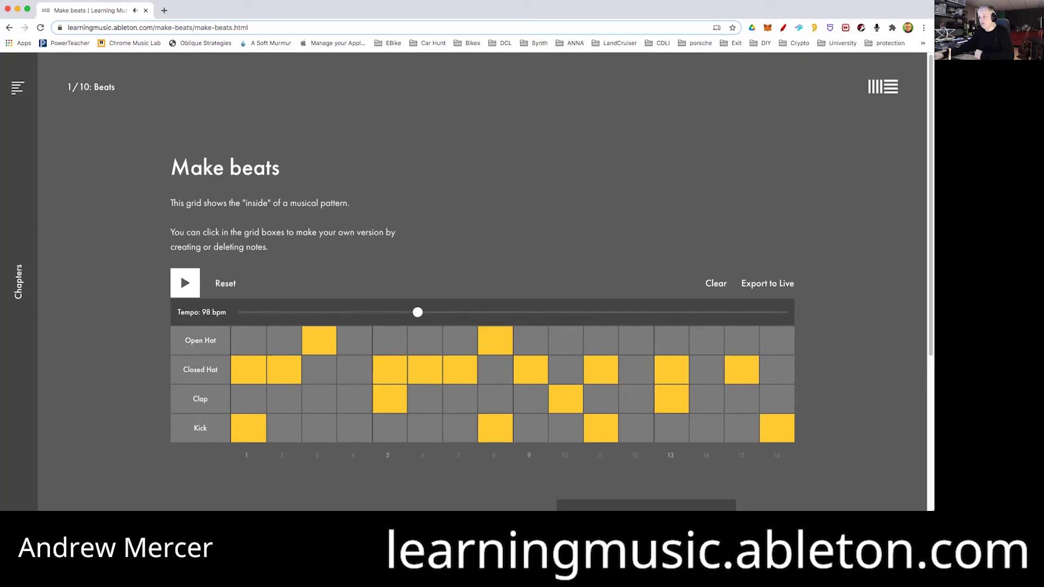
{"action": "left_click", "coordinate": [636, 399]}
{"action": "left_click", "coordinate": [707, 340]}
{"action": "left_click", "coordinate": [706, 428]}
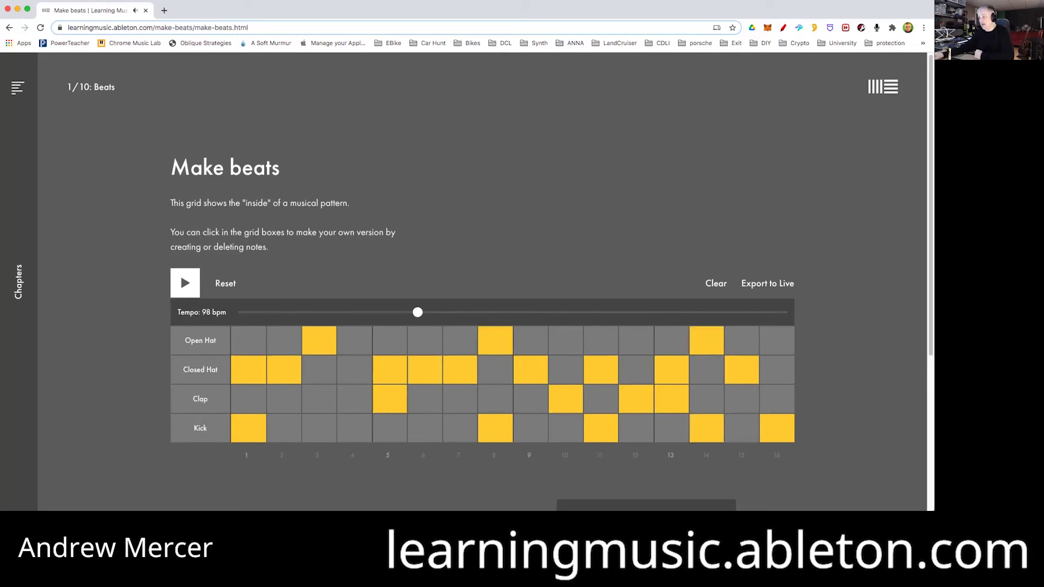
{"action": "left_click", "coordinate": [460, 428]}
{"action": "left_click", "coordinate": [354, 428]}
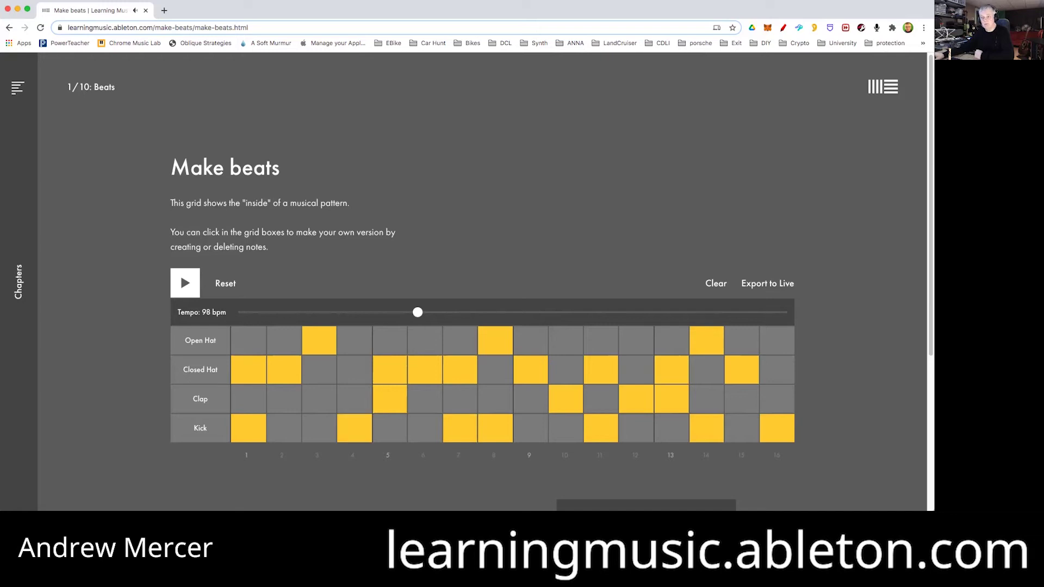
{"action": "left_click", "coordinate": [283, 428]}
{"action": "left_click", "coordinate": [319, 428]}
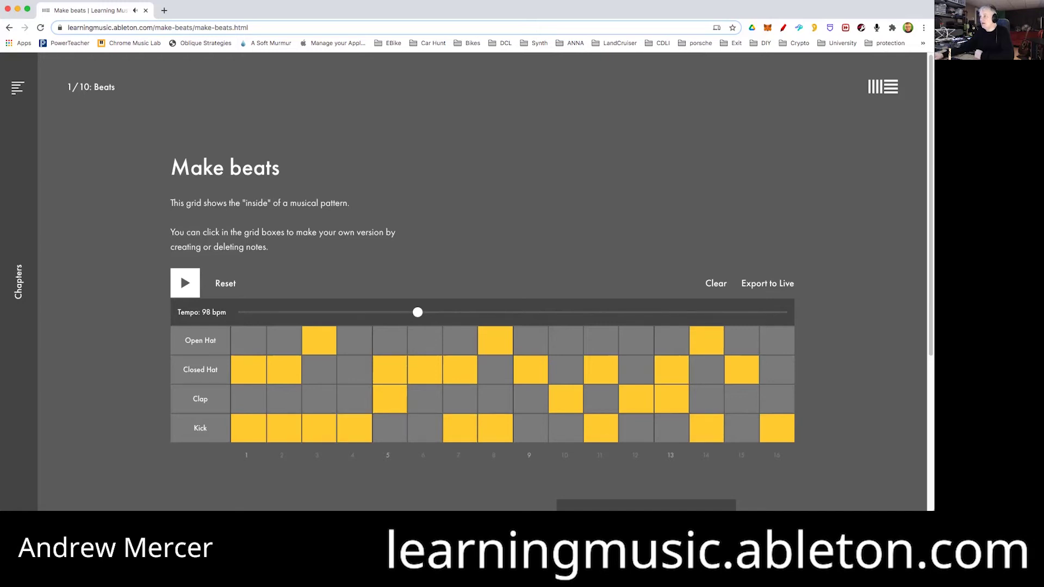
- Clear the grid and place kicks on steps 1, 5, 9 and 13 with claps on 5 and 13
{"action": "left_click", "coordinate": [715, 283]}
{"action": "left_click", "coordinate": [248, 427]}
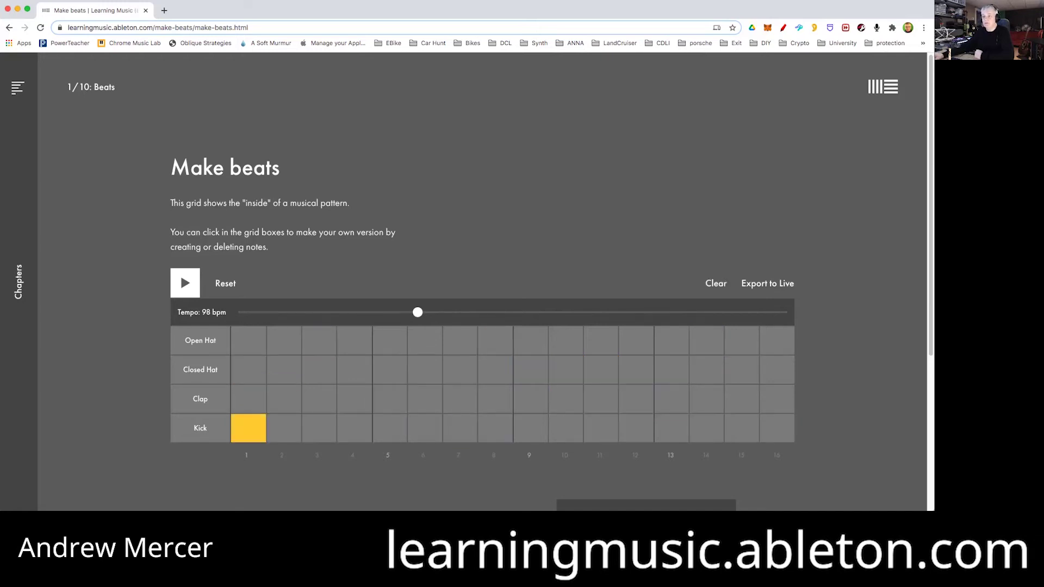
{"action": "left_click", "coordinate": [389, 428]}
{"action": "left_click", "coordinate": [530, 428]}
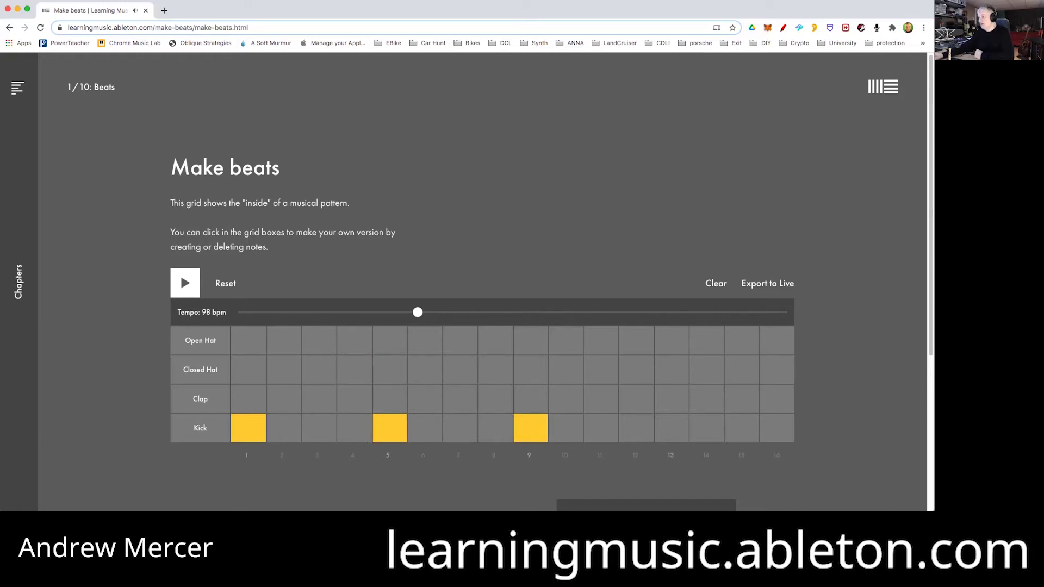
{"action": "left_click", "coordinate": [672, 428]}
{"action": "left_click", "coordinate": [390, 399]}
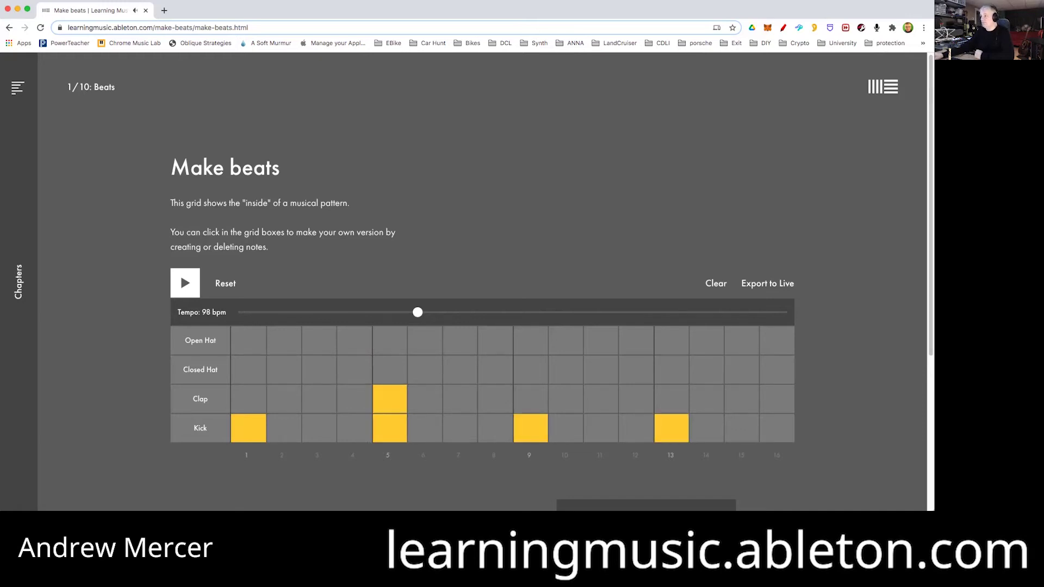
{"action": "left_click", "coordinate": [671, 399]}
- Place closed hats on steps 1, 4, 7, 10, 13 and 16
{"action": "left_click", "coordinate": [249, 370]}
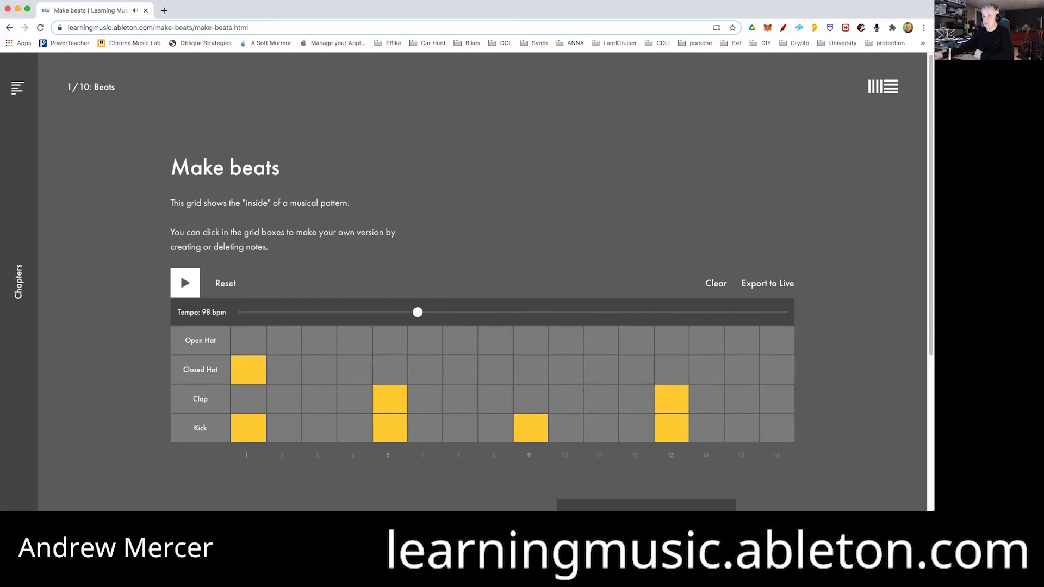
{"action": "left_click", "coordinate": [354, 370]}
{"action": "left_click", "coordinate": [460, 370]}
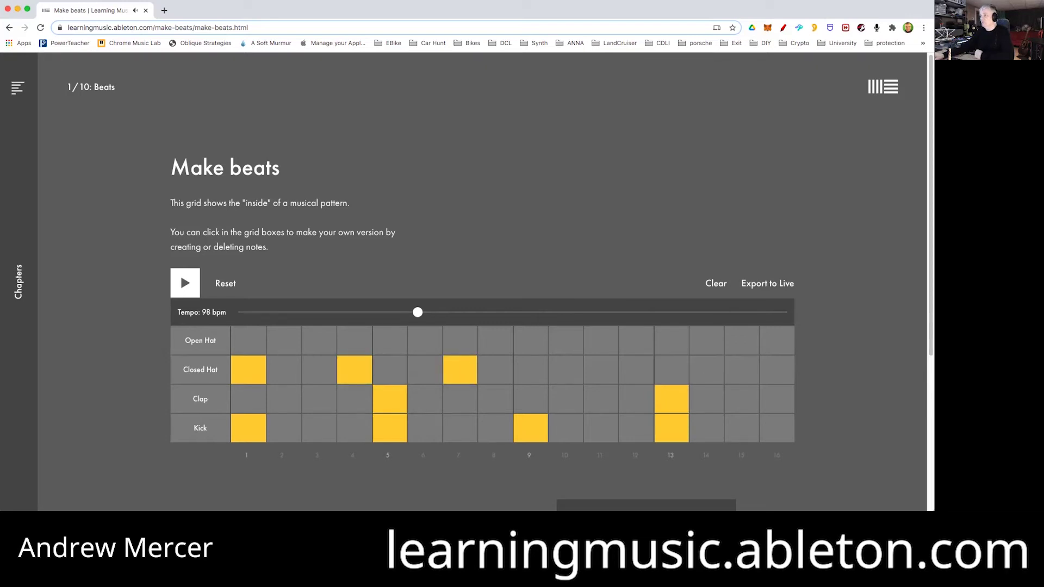
{"action": "left_click", "coordinate": [565, 370]}
{"action": "left_click", "coordinate": [671, 369]}
{"action": "left_click", "coordinate": [776, 370]}
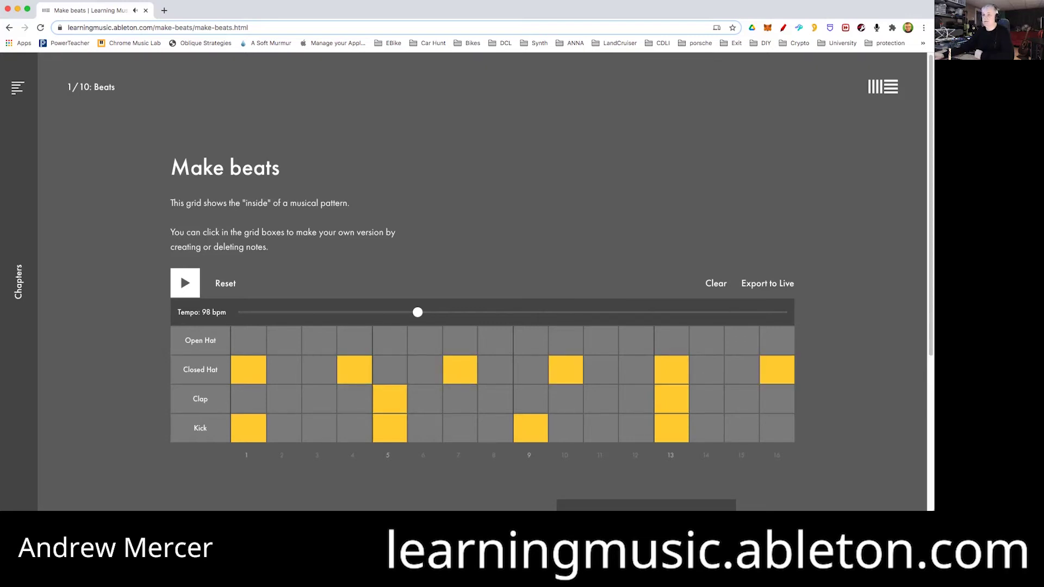
- Play the new beat while adding open hats on steps 3, 9 and 15, then stop playback
{"action": "left_click", "coordinate": [185, 283]}
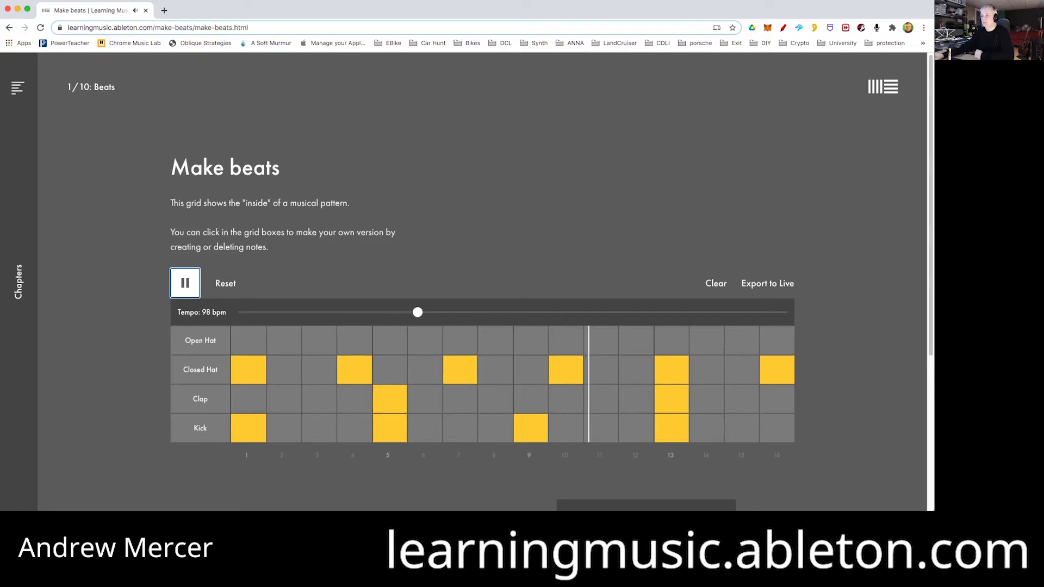
{"action": "left_click", "coordinate": [320, 340]}
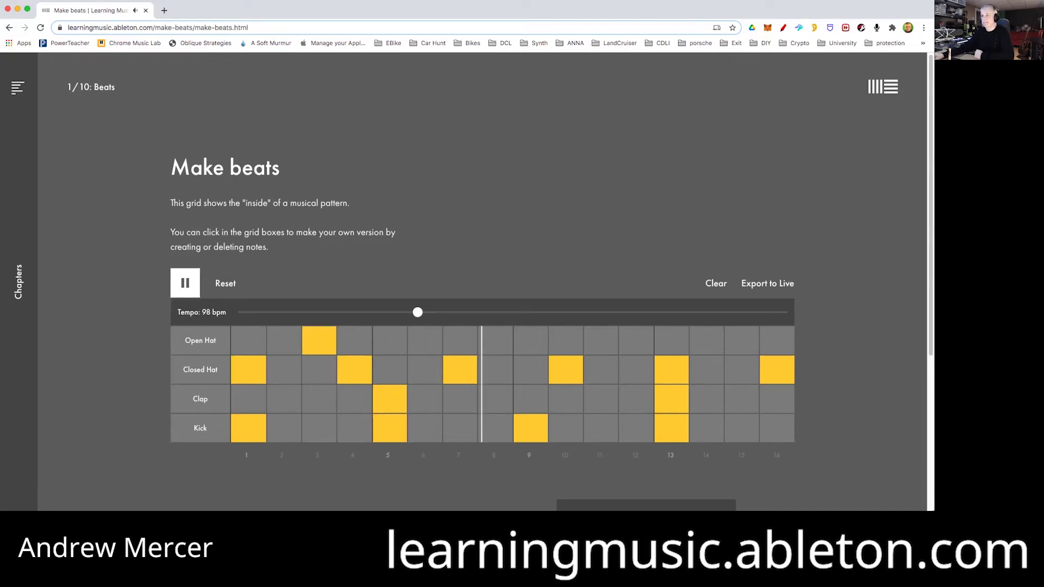
{"action": "left_click", "coordinate": [531, 340]}
{"action": "left_click", "coordinate": [742, 340]}
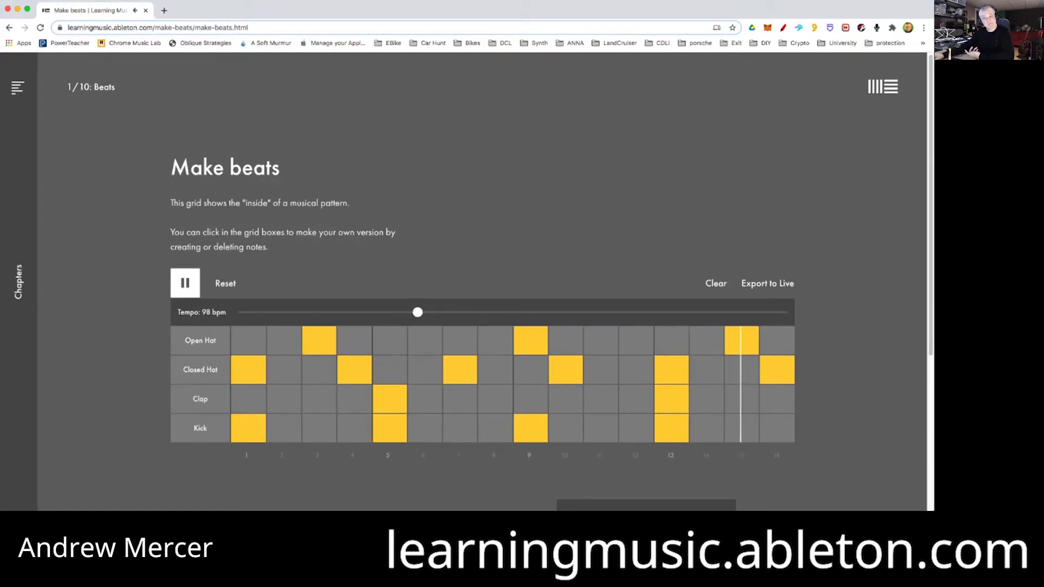
{"action": "key", "text": "space"}
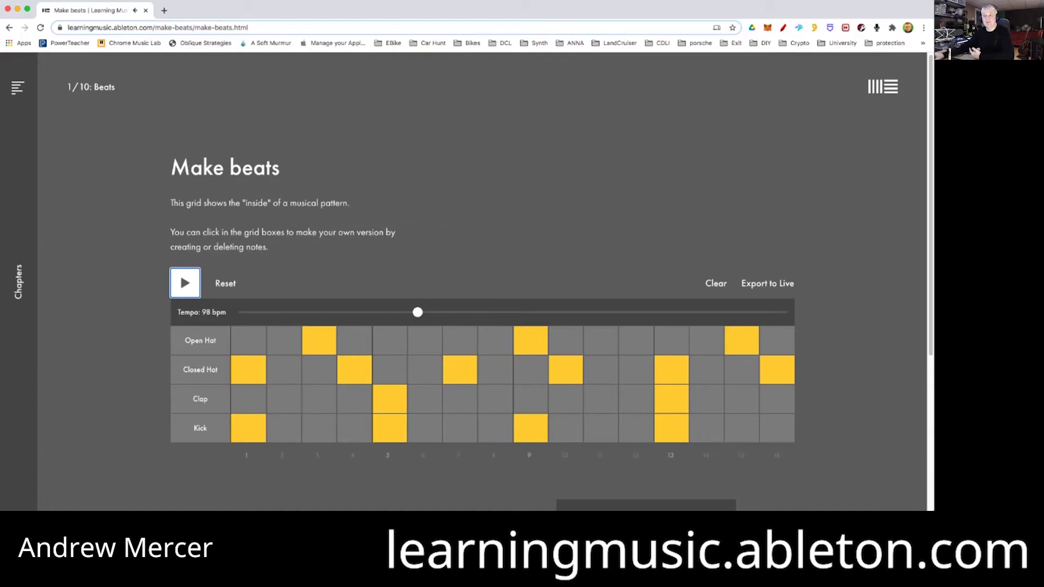
- Add claps on steps 2, 4, 7 and 12, open hats on 7 and 11, and kicks on 8, 10 and 14
{"action": "left_click", "coordinate": [284, 399]}
{"action": "left_click", "coordinate": [354, 398]}
{"action": "left_click", "coordinate": [460, 340]}
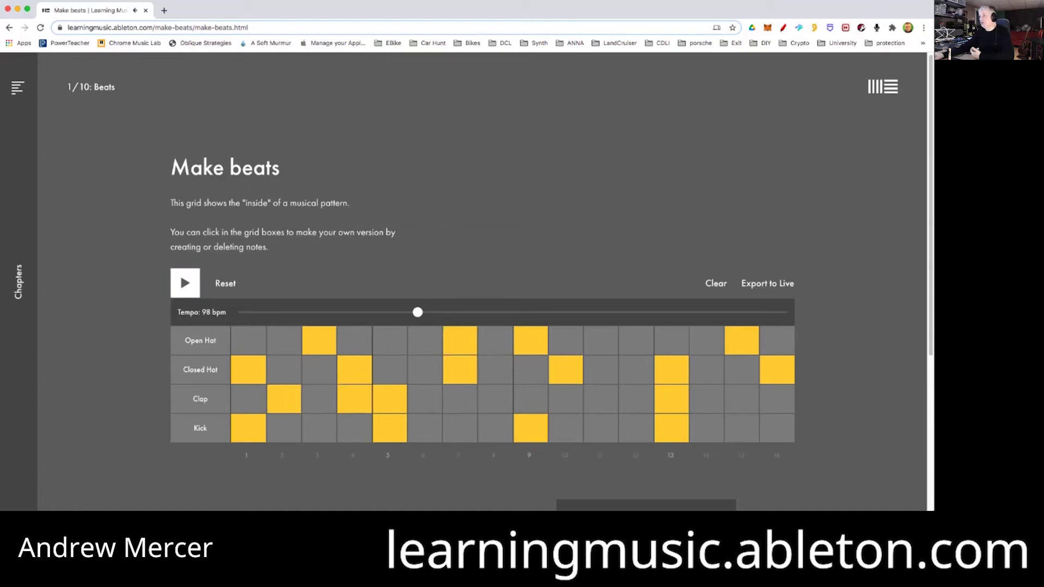
{"action": "left_click", "coordinate": [600, 341]}
{"action": "left_click", "coordinate": [636, 398]}
{"action": "left_click", "coordinate": [459, 399]}
{"action": "left_click", "coordinate": [494, 427]}
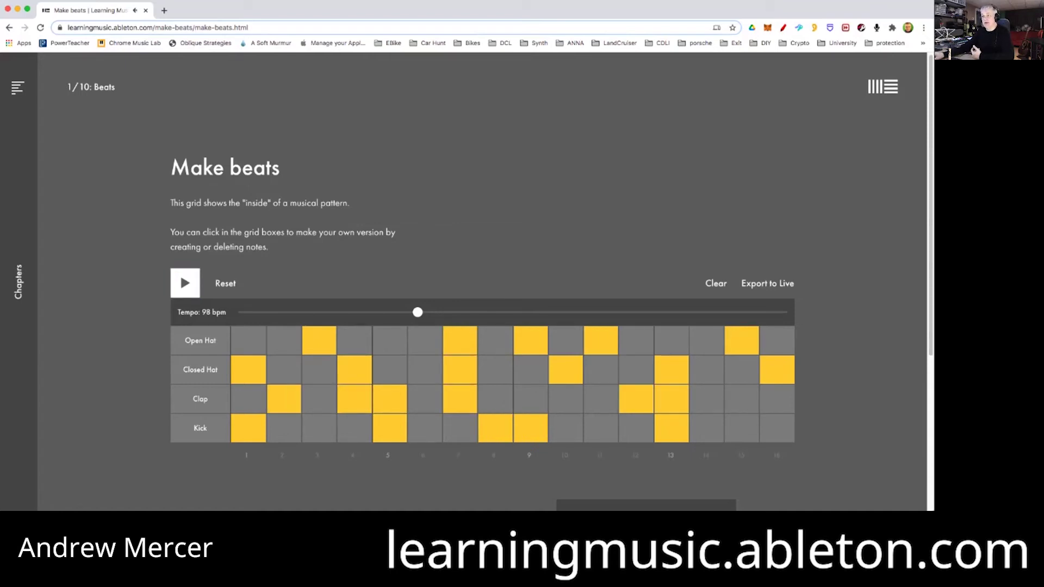
{"action": "left_click", "coordinate": [566, 428]}
{"action": "left_click", "coordinate": [706, 427]}
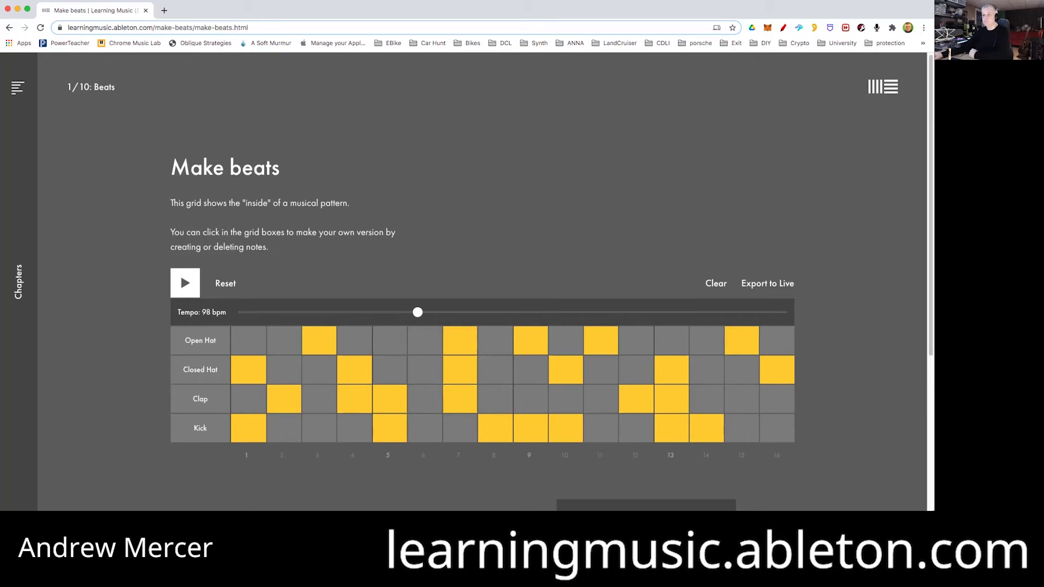
- Go to the next lesson, What are these sounds?, and temporarily circle its 2/10: Beats counter in red
{"action": "scroll", "coordinate": [646, 358], "scroll_direction": "down", "scroll_amount": 3}
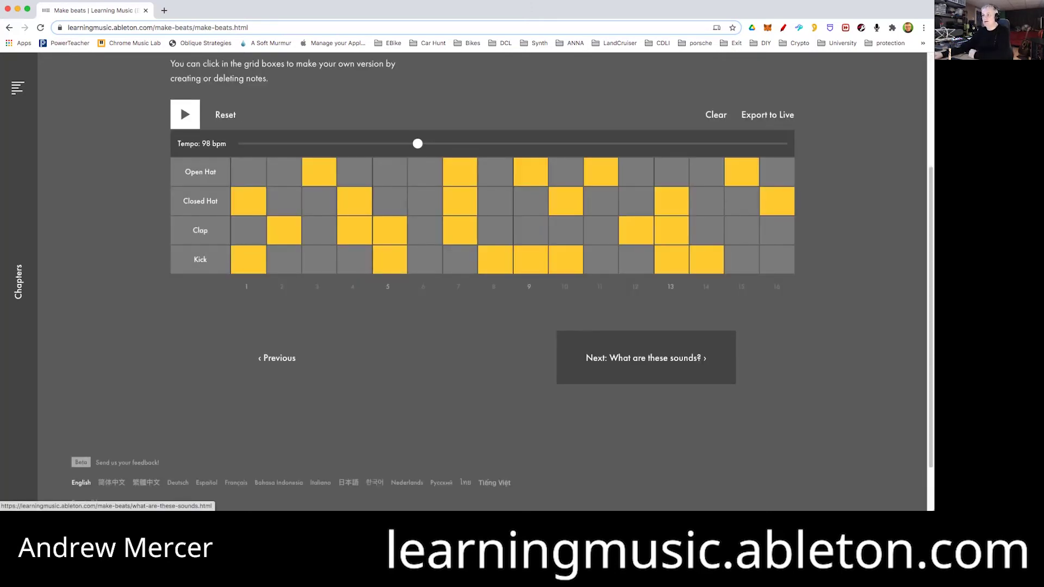
{"action": "left_click", "coordinate": [646, 358]}
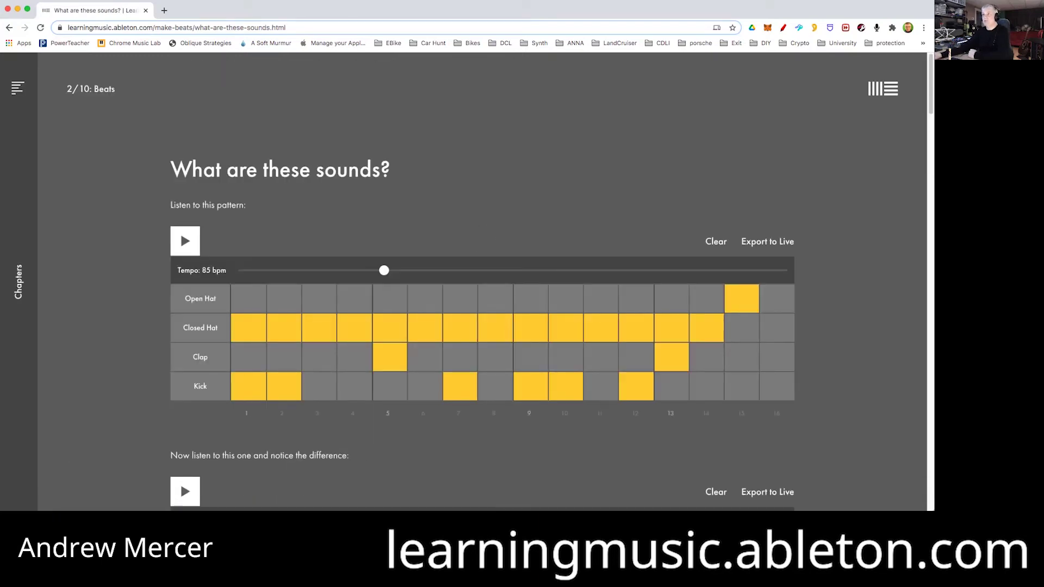
{"action": "left_click", "coordinate": [783, 27]}
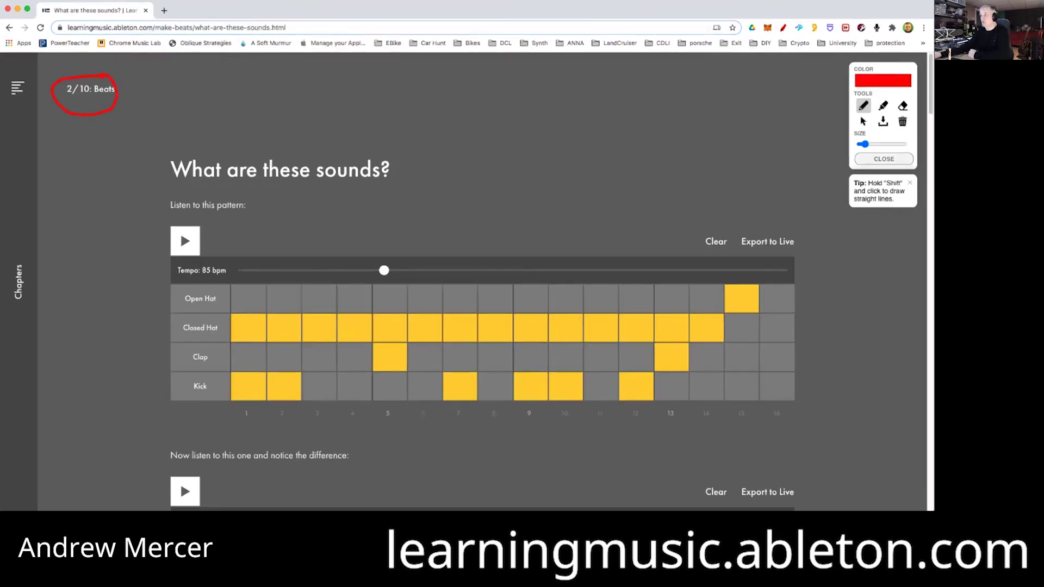
{"action": "left_click", "coordinate": [884, 159]}
- Play the second pattern, the one with the snare, to compare its sound with the clap version
{"action": "scroll", "coordinate": [181, 482], "scroll_direction": "down", "scroll_amount": 1}
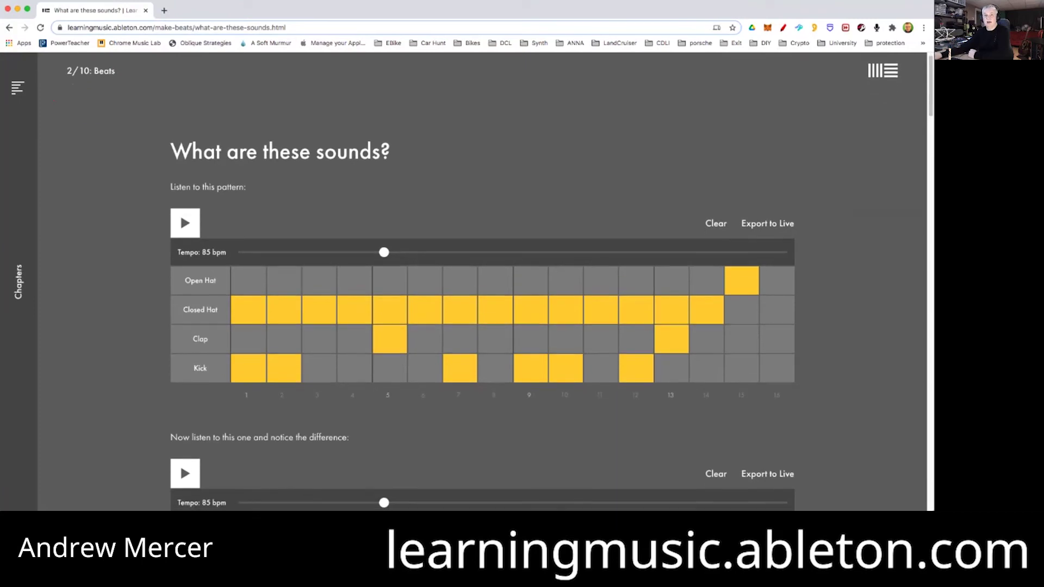
{"action": "scroll", "coordinate": [483, 284], "scroll_direction": "down", "scroll_amount": 2}
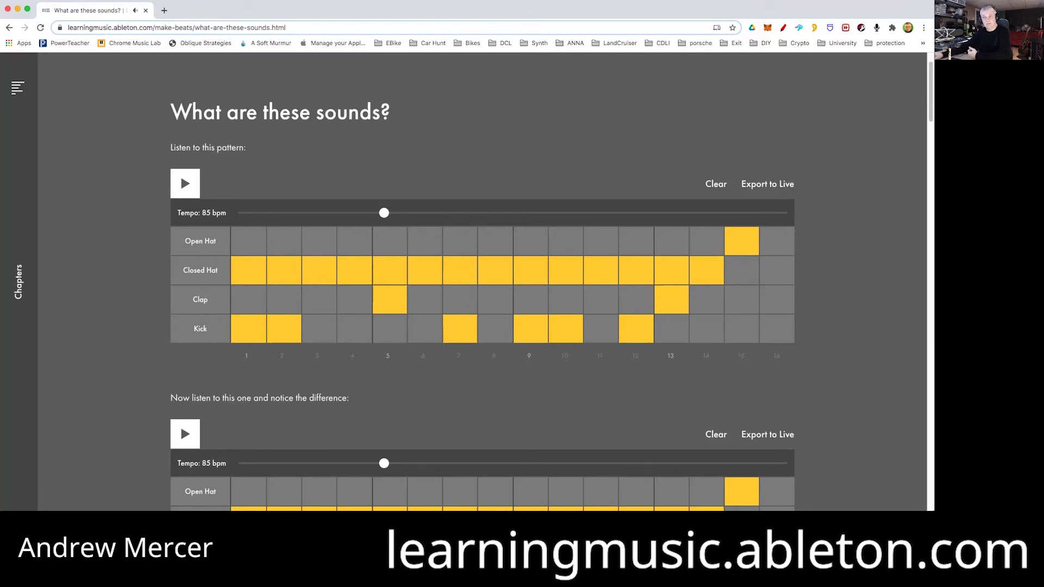
{"action": "scroll", "coordinate": [181, 174], "scroll_direction": "down", "scroll_amount": 3}
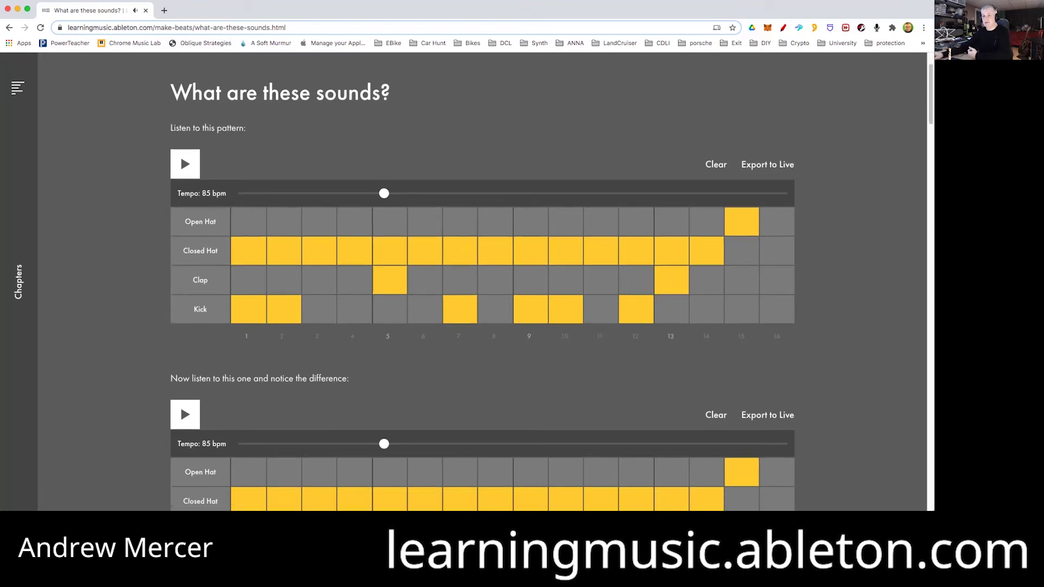
{"action": "scroll", "coordinate": [181, 272], "scroll_direction": "down", "scroll_amount": 1}
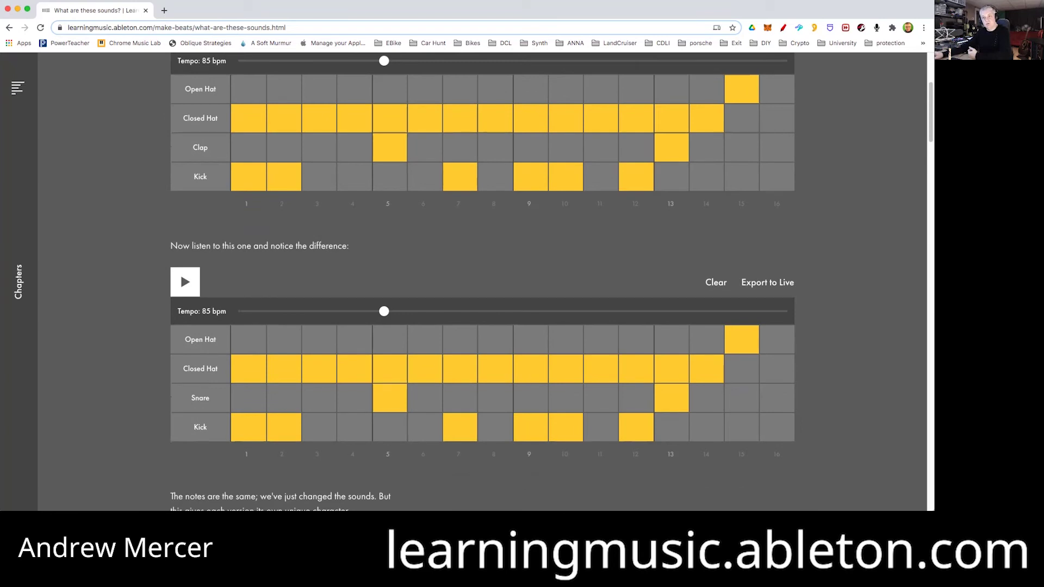
{"action": "left_click", "coordinate": [180, 272]}
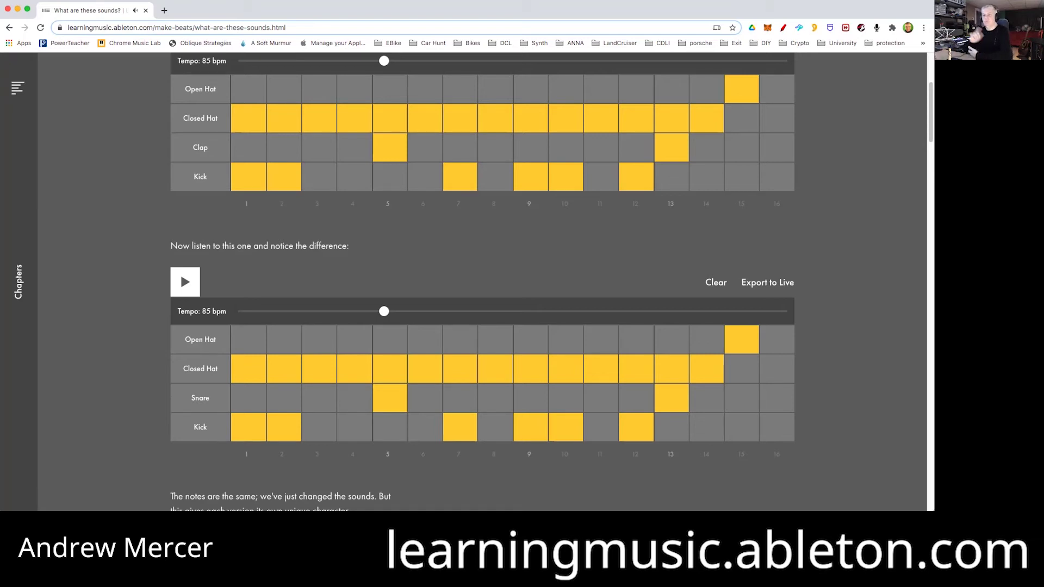
- Play and stop the clap pattern, and do the same with the snare pattern to compare them
{"action": "scroll", "coordinate": [482, 272], "scroll_direction": "up", "scroll_amount": 1}
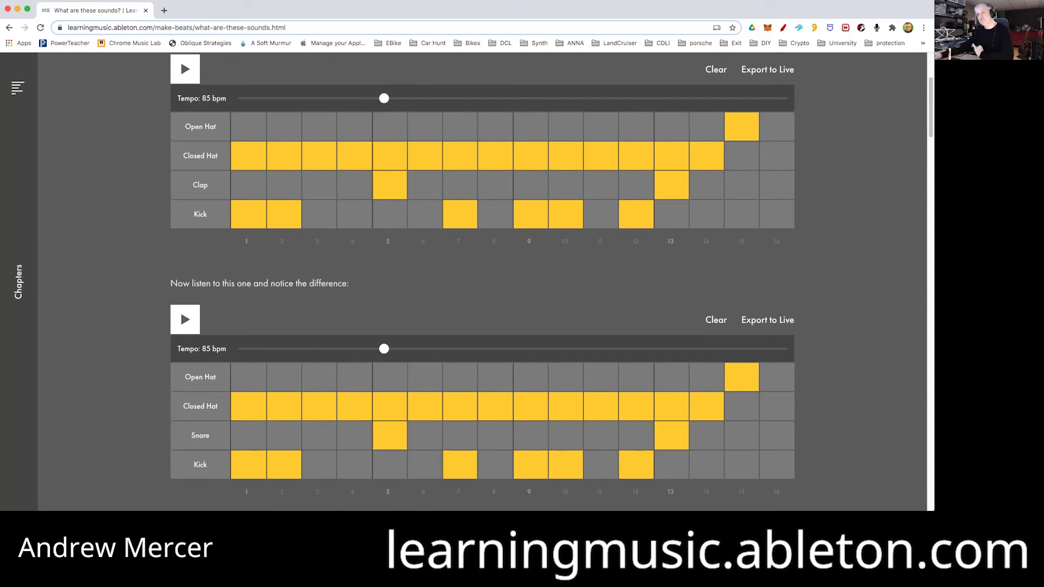
{"action": "scroll", "coordinate": [482, 272], "scroll_direction": "up", "scroll_amount": 1}
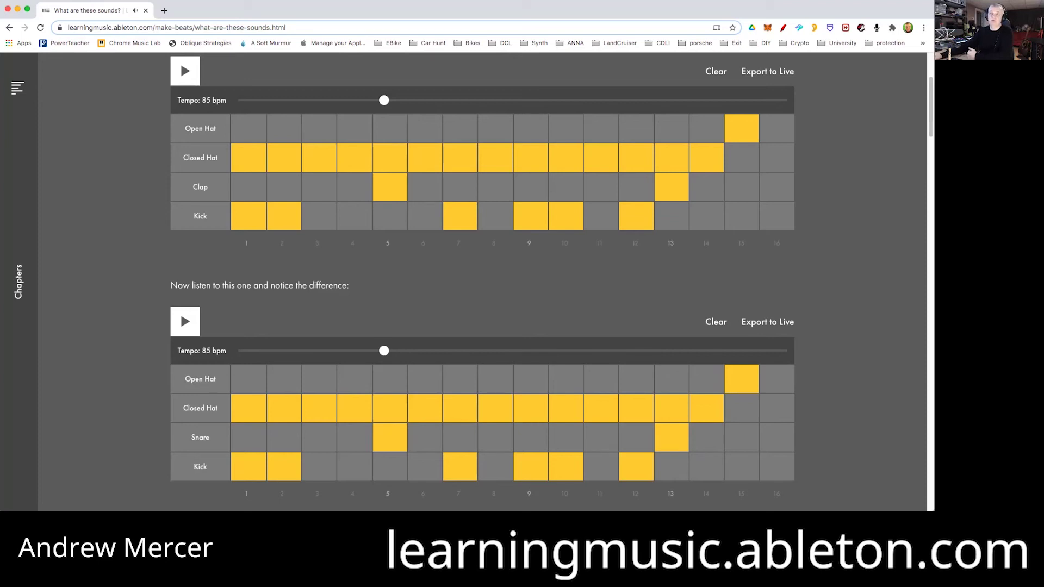
{"action": "left_click", "coordinate": [185, 71]}
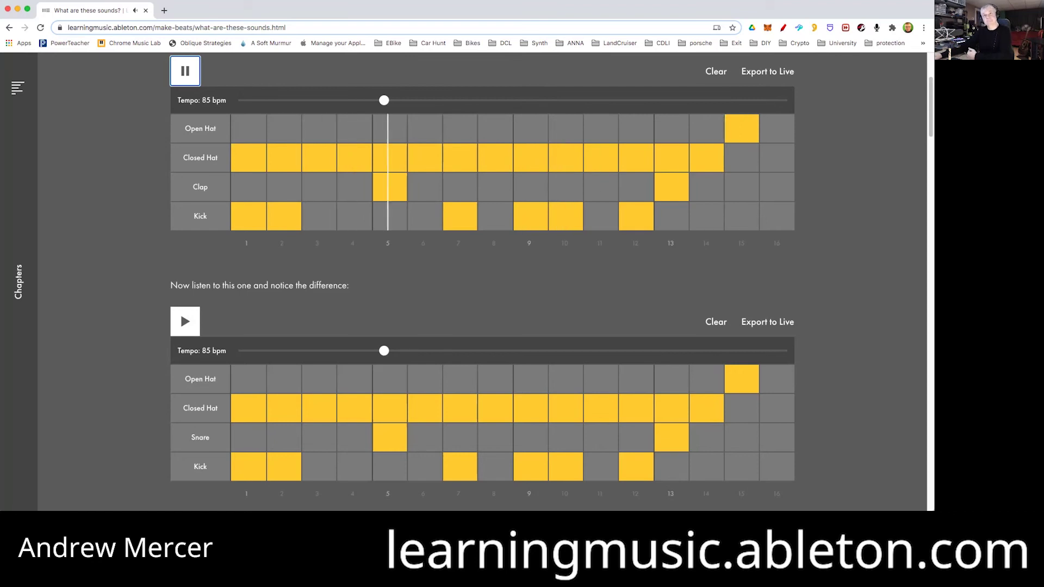
{"action": "key", "text": "space"}
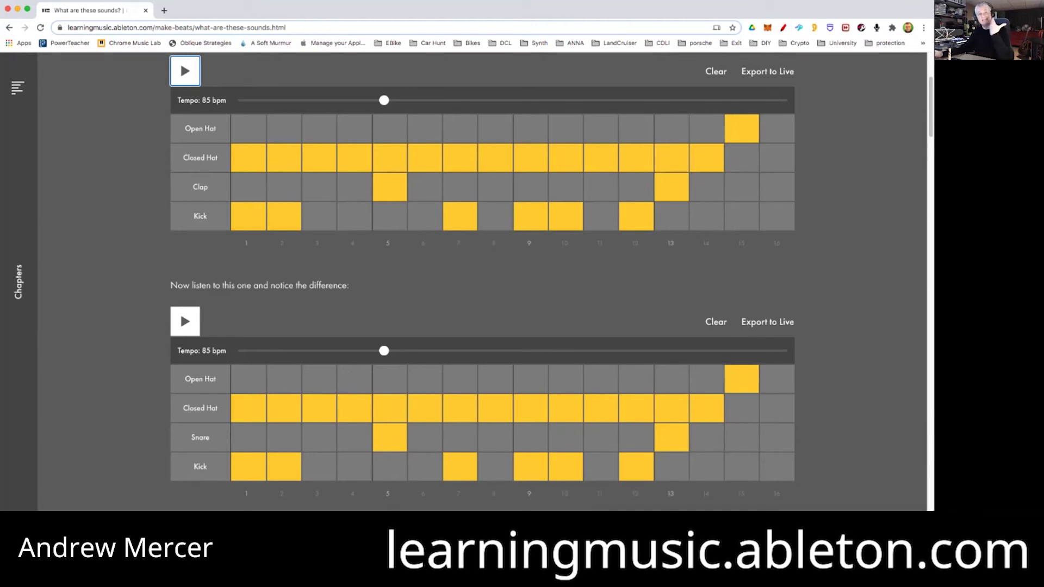
{"action": "left_click", "coordinate": [181, 311]}
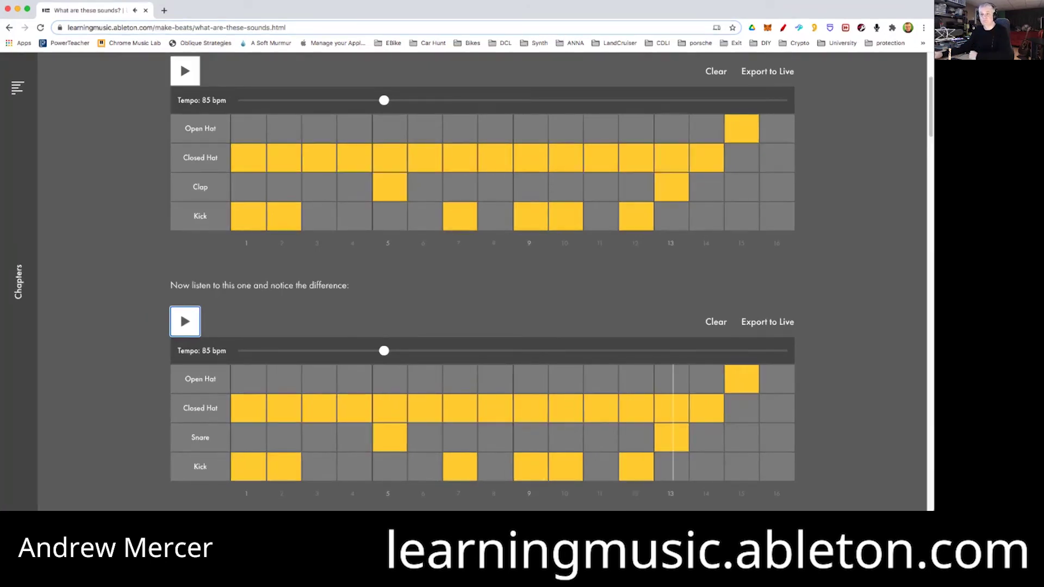
{"action": "left_click", "coordinate": [181, 312]}
- Read the Kick section's description of the bass drum, temporarily highlighting its opening lines
{"action": "scroll", "coordinate": [181, 311], "scroll_direction": "down", "scroll_amount": 3}
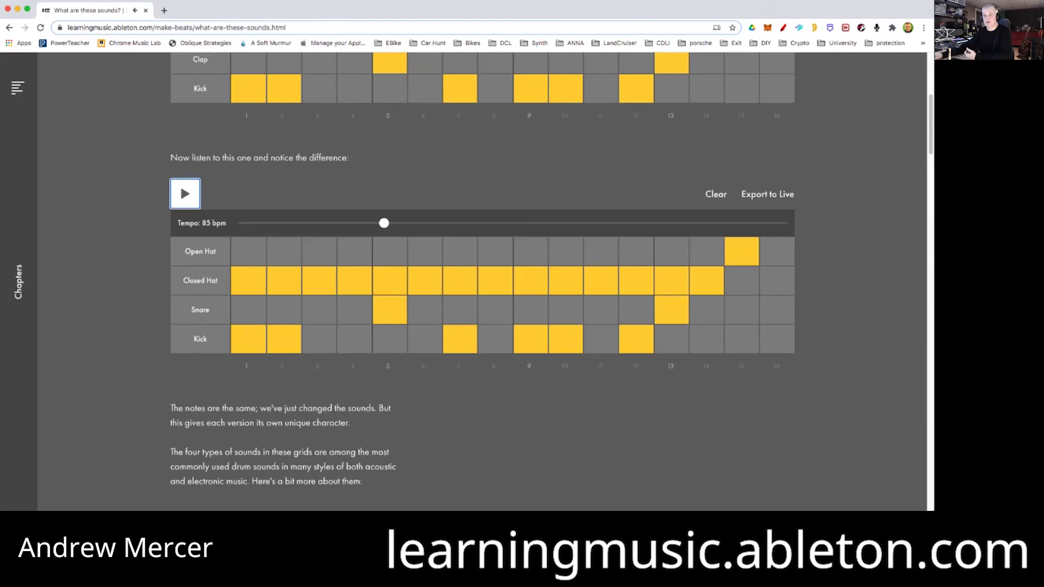
{"action": "scroll", "coordinate": [479, 283], "scroll_direction": "down", "scroll_amount": 9}
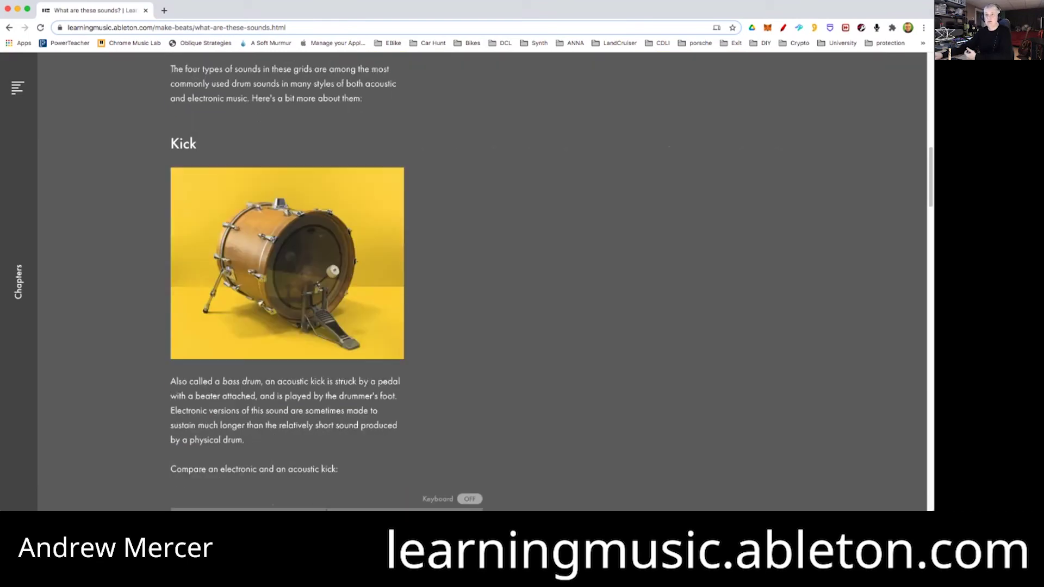
{"action": "scroll", "coordinate": [478, 282], "scroll_direction": "down", "scroll_amount": 2}
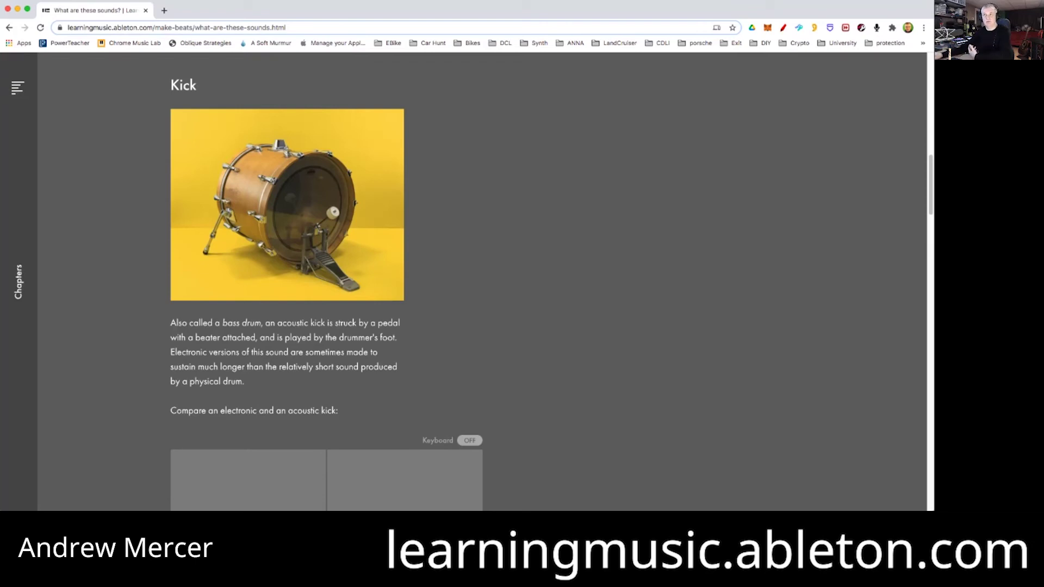
{"action": "scroll", "coordinate": [326, 261], "scroll_direction": "down", "scroll_amount": 2}
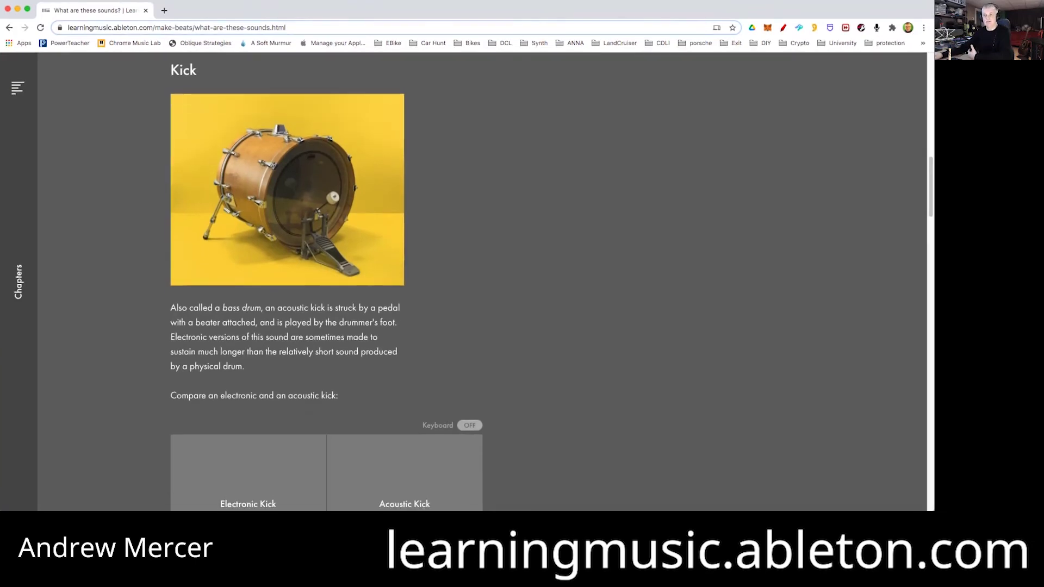
{"action": "scroll", "coordinate": [174, 271], "scroll_direction": "down", "scroll_amount": 1}
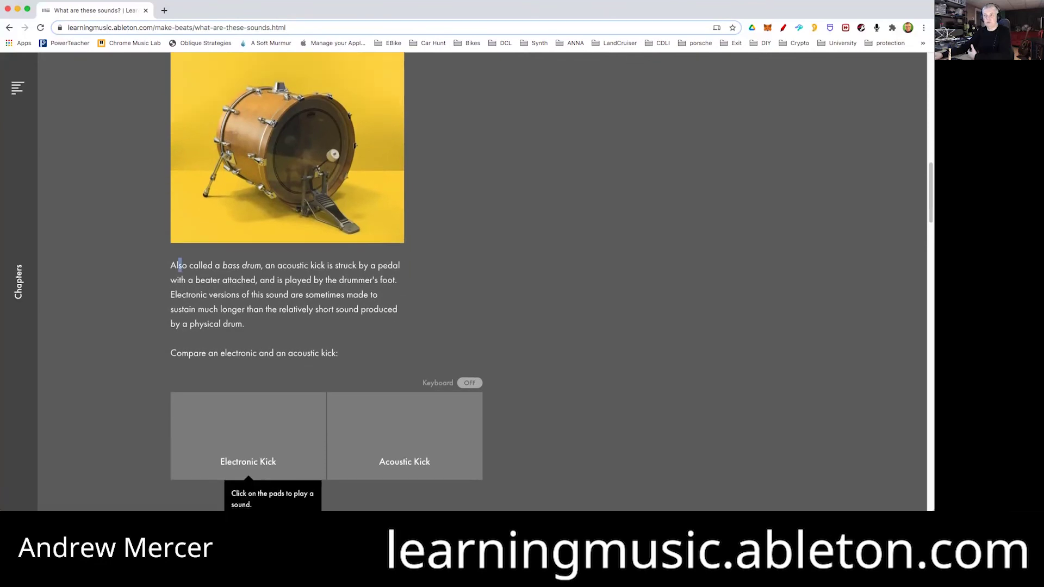
{"action": "left_click_drag", "start_coordinate": [178, 265], "coordinate": [395, 280]}
{"action": "left_click", "coordinate": [395, 280]}
{"action": "scroll", "coordinate": [327, 272], "scroll_direction": "down", "scroll_amount": 3}
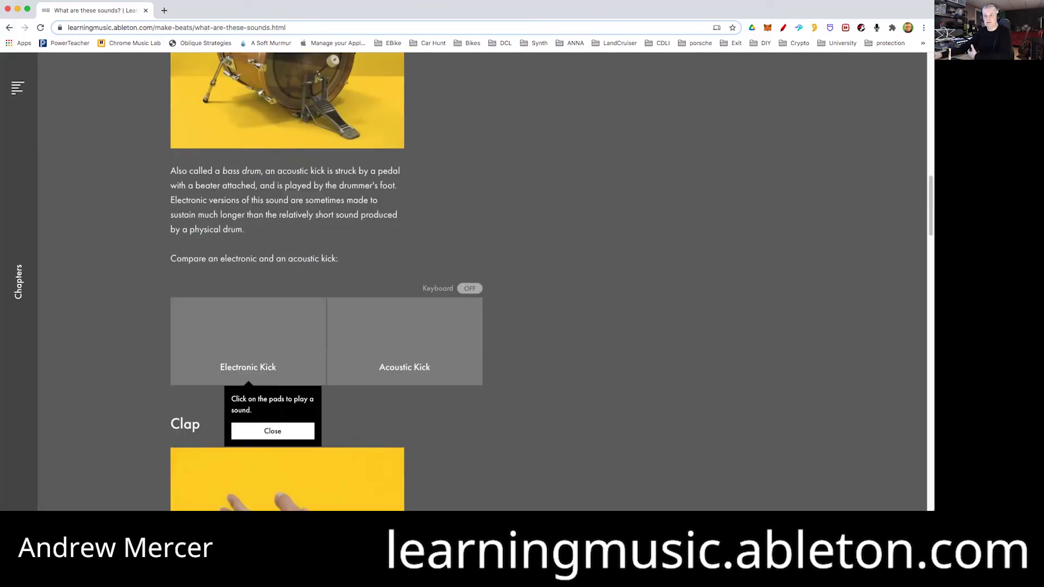
- Play the Electronic Kick and Acoustic Kick pads repeatedly to compare them, and dismiss the pad hint
{"action": "left_click", "coordinate": [248, 288]}
{"action": "left_click", "coordinate": [248, 288]}
{"action": "left_click", "coordinate": [248, 288]}
{"action": "left_click", "coordinate": [248, 288]}
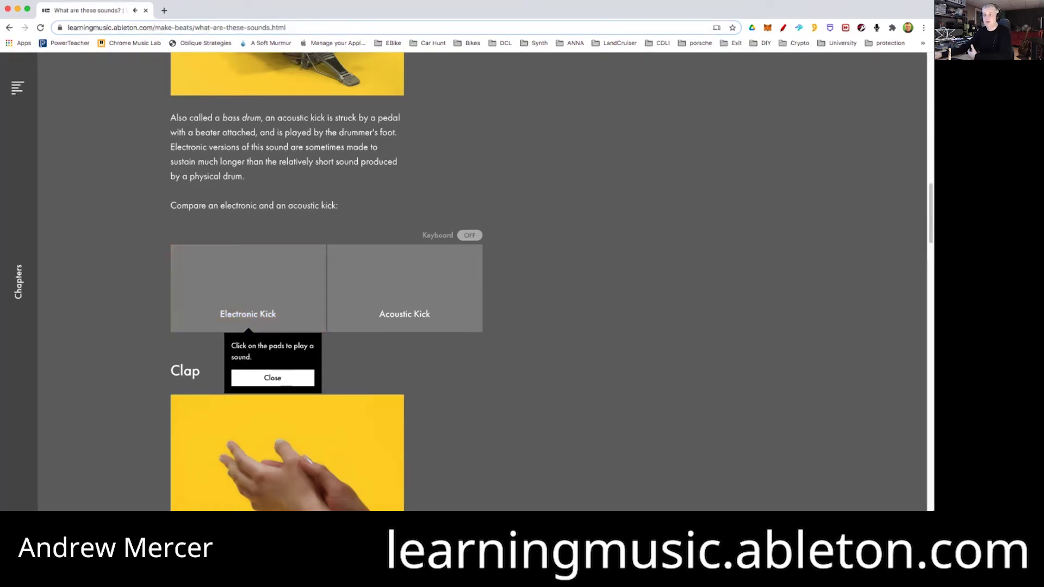
{"action": "left_click", "coordinate": [404, 288]}
{"action": "left_click", "coordinate": [405, 288]}
{"action": "left_click", "coordinate": [272, 377]}
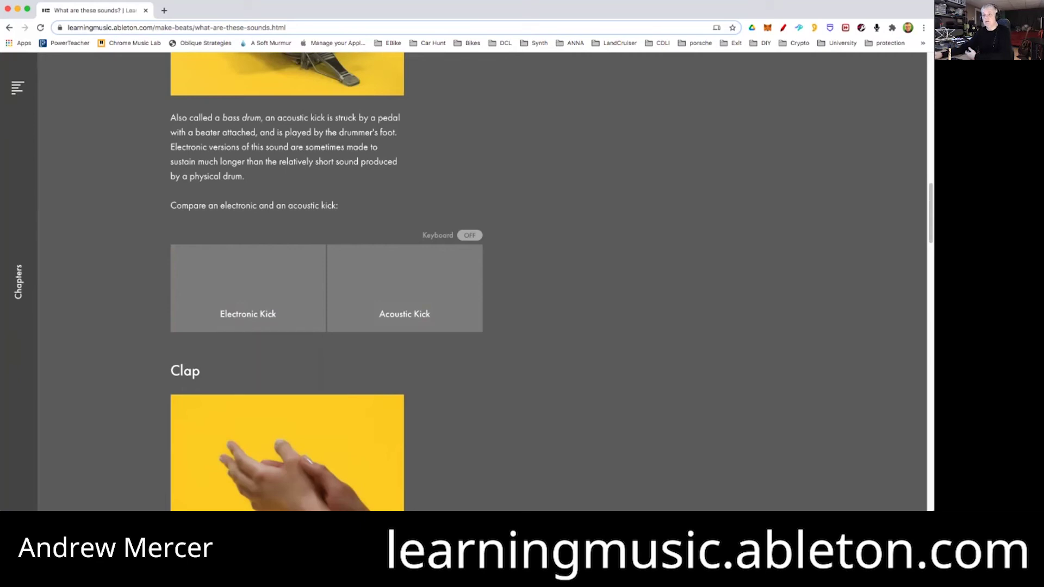
{"action": "left_click", "coordinate": [248, 288]}
{"action": "left_click", "coordinate": [248, 288]}
{"action": "left_click", "coordinate": [248, 288]}
{"action": "left_click", "coordinate": [404, 288]}
- Temporarily circle the Keyboard switch of the kick pads in red
{"action": "left_click", "coordinate": [783, 28]}
{"action": "mouse_move", "coordinate": [500, 210]}
{"action": "left_mouse_down"}
{"action": "mouse_move", "coordinate": [476, 209]}
{"action": "mouse_move", "coordinate": [411, 251]}
{"action": "mouse_move", "coordinate": [507, 223]}
{"action": "left_mouse_up"}
{"action": "left_click", "coordinate": [884, 159]}
- Turn on keyboard control for the kick pads and use it to play Electronic Kick and Acoustic Kick
{"action": "left_click", "coordinate": [470, 235]}
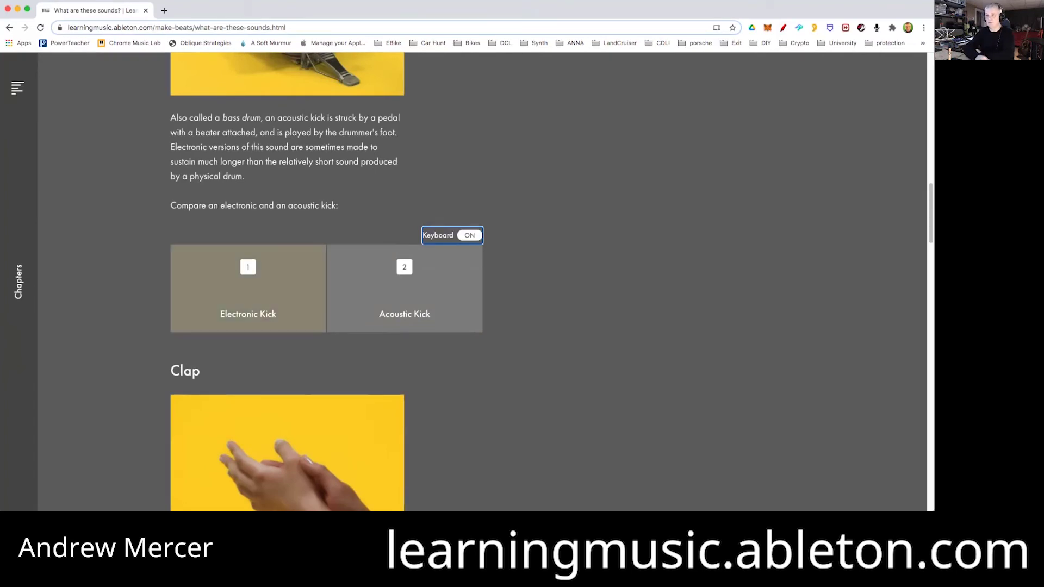
{"action": "key", "text": "1"}
{"action": "key", "text": "2"}
{"action": "key", "text": "2"}
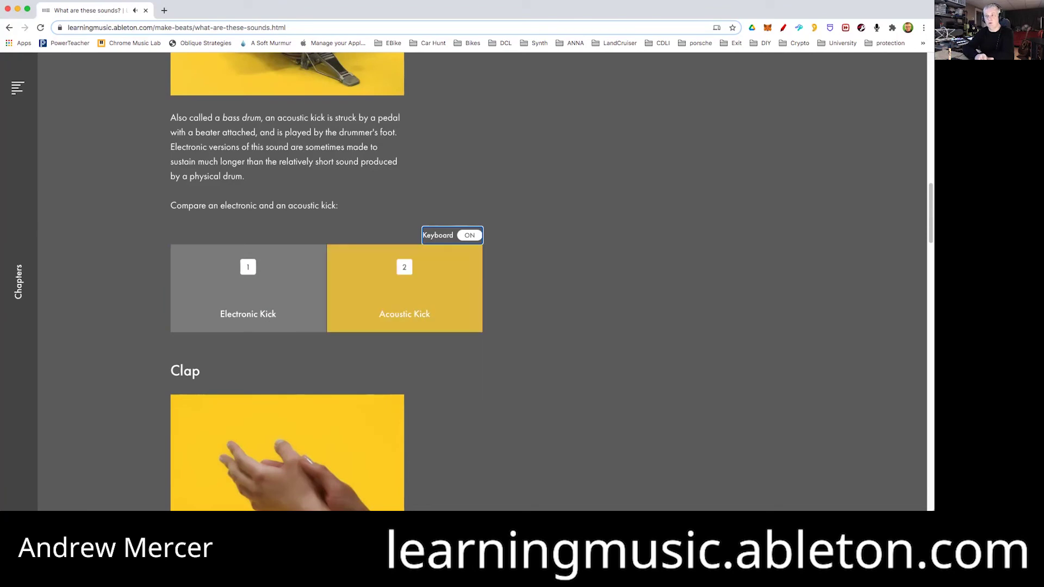
{"action": "key", "text": "1"}
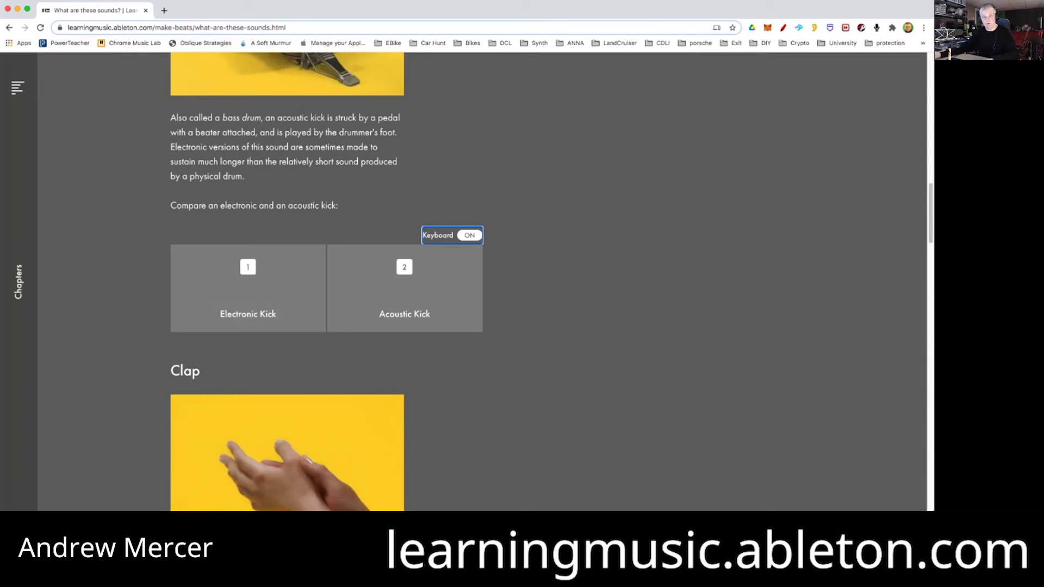
- Read the Clap and Snare sections and play the Electronic Clap and Acoustic Snare pads to compare their sounds
{"action": "scroll", "coordinate": [490, 280], "scroll_direction": "down", "scroll_amount": 5}
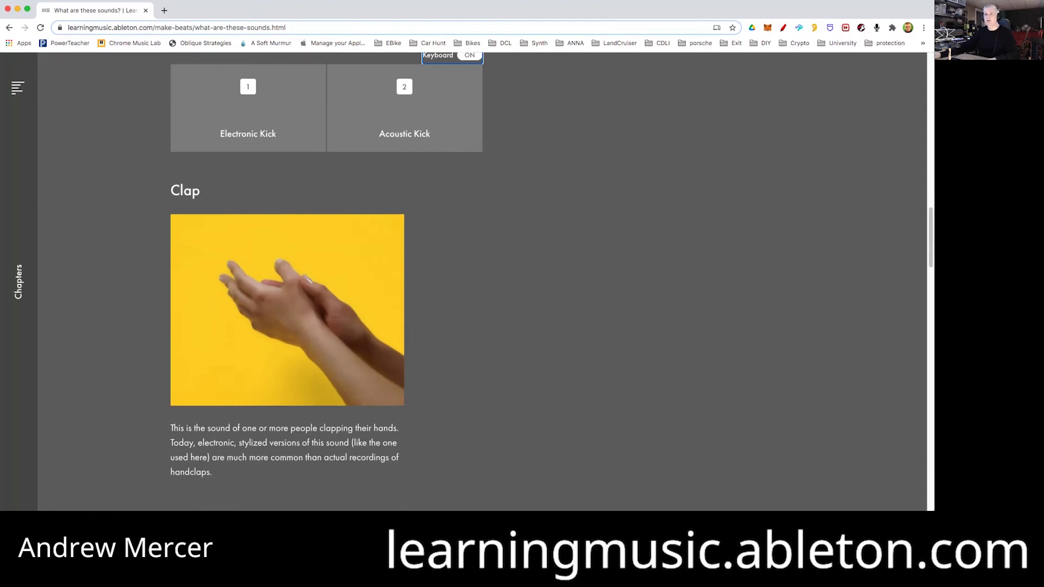
{"action": "scroll", "coordinate": [489, 280], "scroll_direction": "down", "scroll_amount": 3}
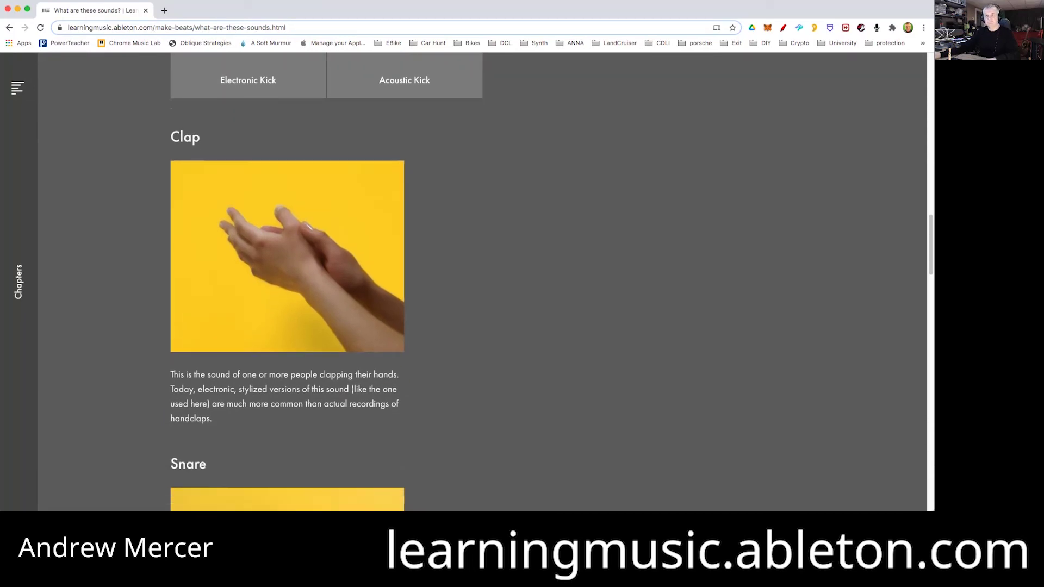
{"action": "scroll", "coordinate": [489, 280], "scroll_direction": "down", "scroll_amount": 4}
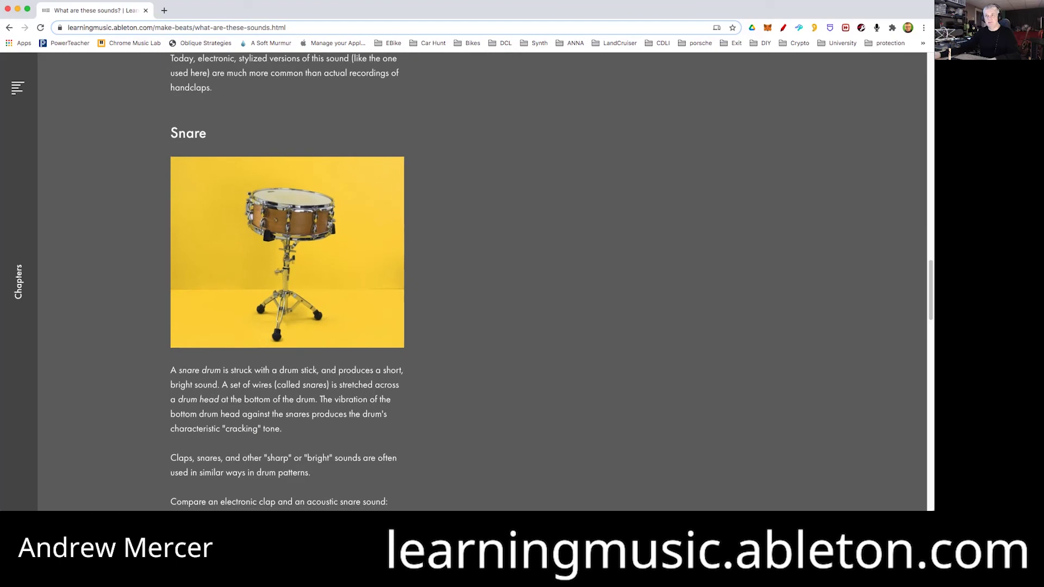
{"action": "scroll", "coordinate": [489, 280], "scroll_direction": "down", "scroll_amount": 1}
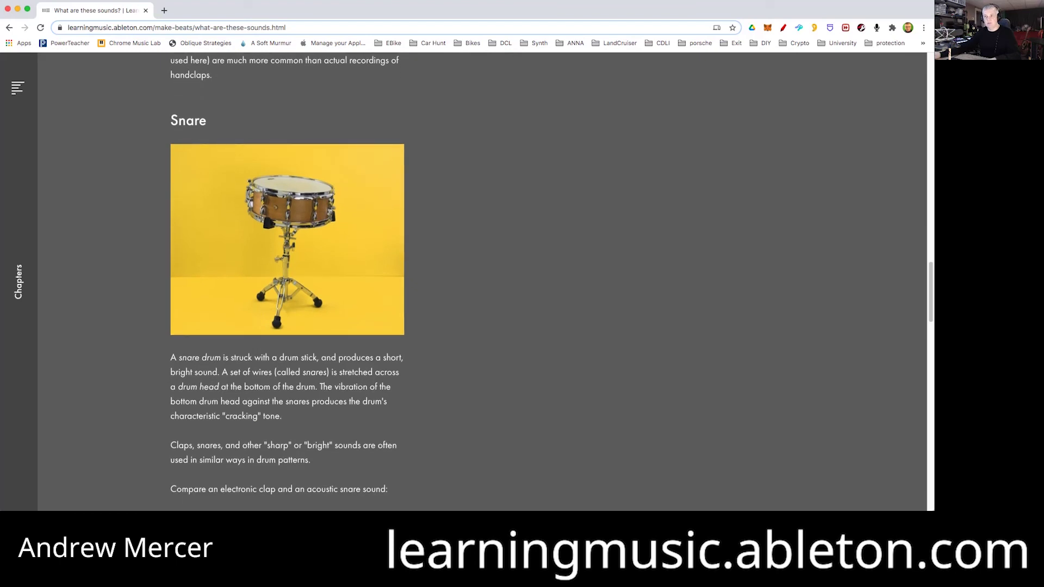
{"action": "scroll", "coordinate": [489, 280], "scroll_direction": "down", "scroll_amount": 4}
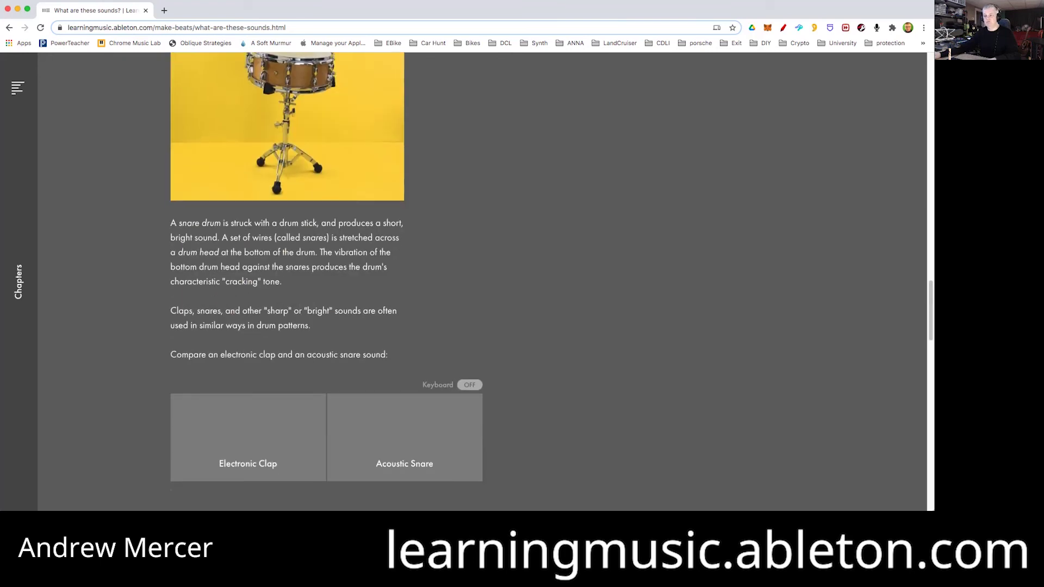
{"action": "scroll", "coordinate": [490, 280], "scroll_direction": "down", "scroll_amount": 1}
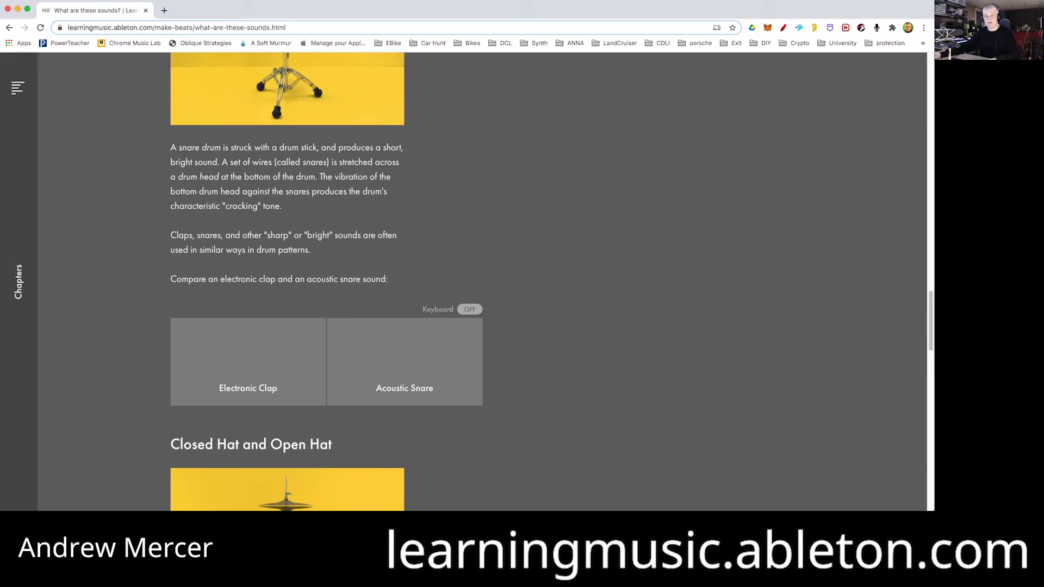
{"action": "left_click", "coordinate": [248, 361]}
{"action": "left_click", "coordinate": [404, 361]}
{"action": "left_click", "coordinate": [405, 362]}
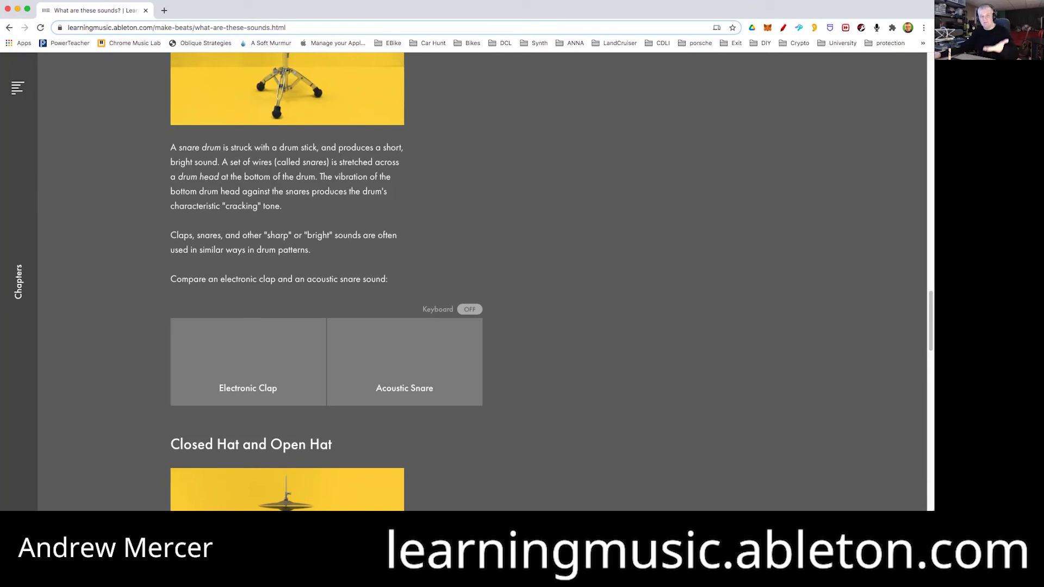
{"action": "left_click", "coordinate": [248, 362]}
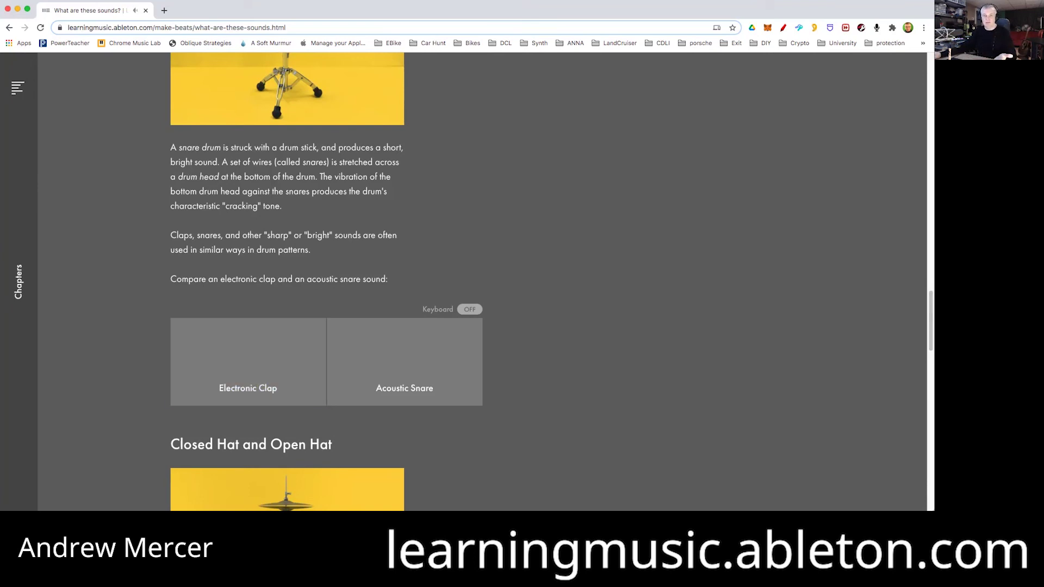
{"action": "left_click", "coordinate": [405, 361]}
- Temporarily circle the cymbals in red on the hi-hat photo of the Closed Hat and Open Hat section
{"action": "scroll", "coordinate": [522, 283], "scroll_direction": "down", "scroll_amount": 3}
{"action": "scroll", "coordinate": [522, 283], "scroll_direction": "down", "scroll_amount": 1}
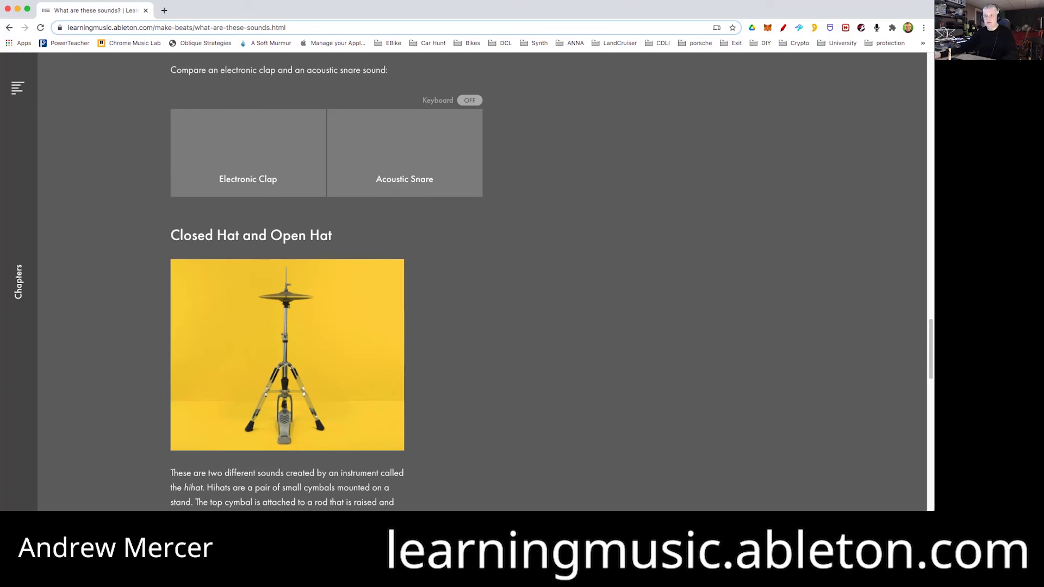
{"action": "scroll", "coordinate": [482, 281], "scroll_direction": "down", "scroll_amount": 6}
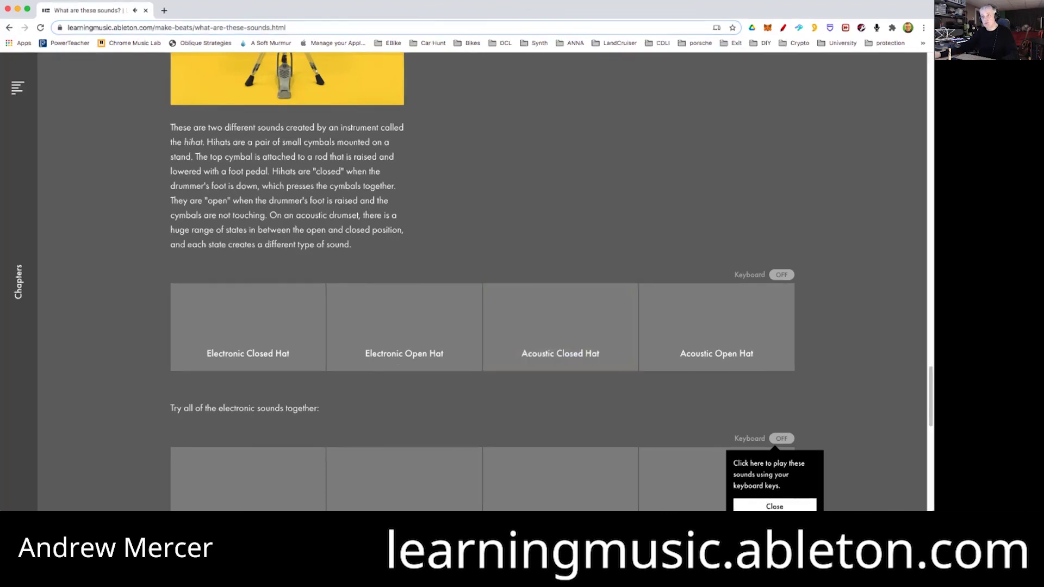
{"action": "scroll", "coordinate": [482, 272], "scroll_direction": "up", "scroll_amount": 3}
{"action": "scroll", "coordinate": [482, 272], "scroll_direction": "up", "scroll_amount": 2}
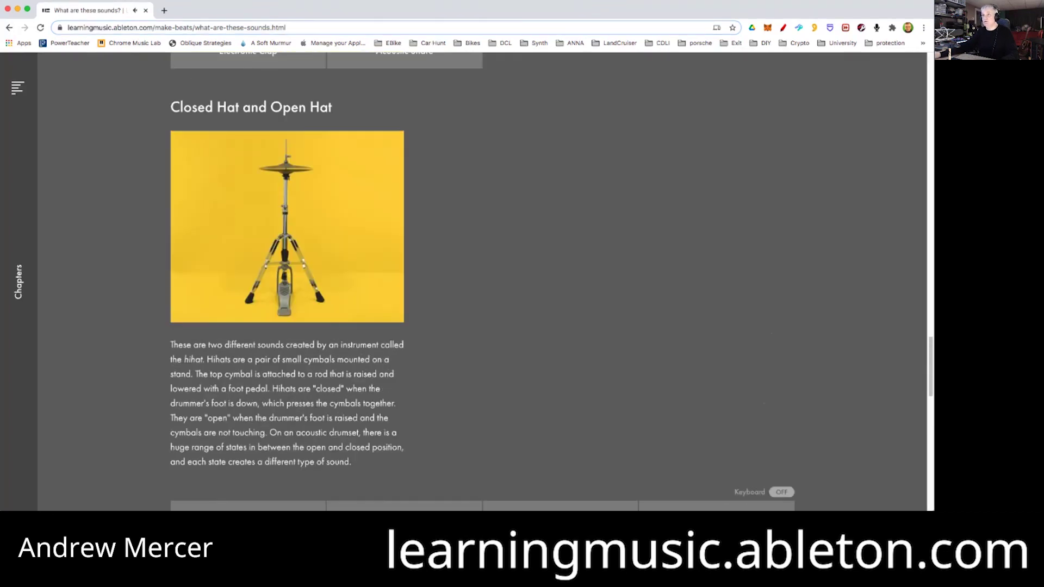
{"action": "left_click", "coordinate": [783, 27]}
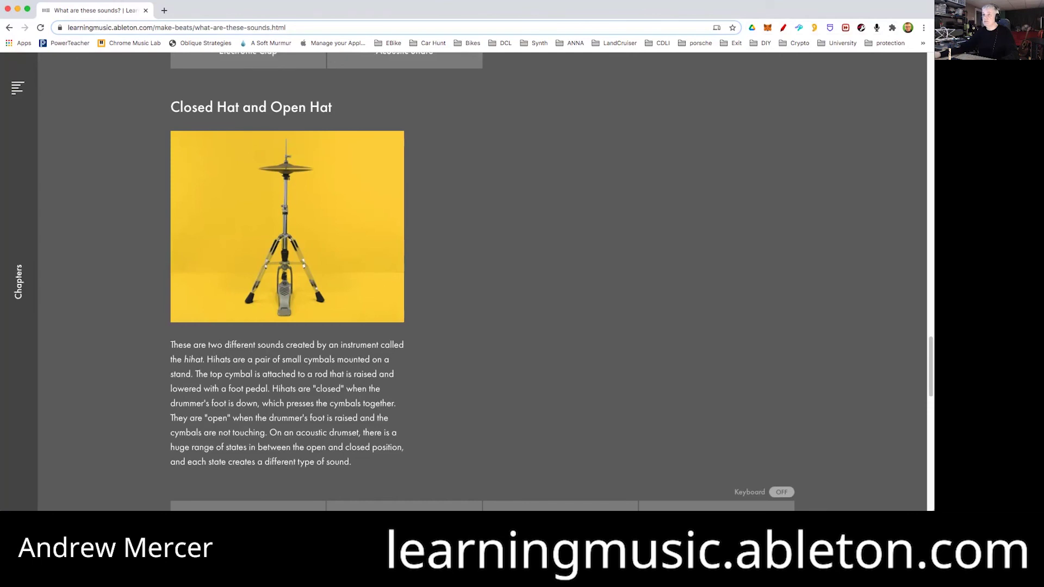
{"action": "mouse_move", "coordinate": [326, 154]}
{"action": "left_mouse_down"}
{"action": "mouse_move", "coordinate": [220, 184]}
{"action": "mouse_move", "coordinate": [352, 194]}
{"action": "mouse_move", "coordinate": [308, 142]}
{"action": "left_mouse_up"}
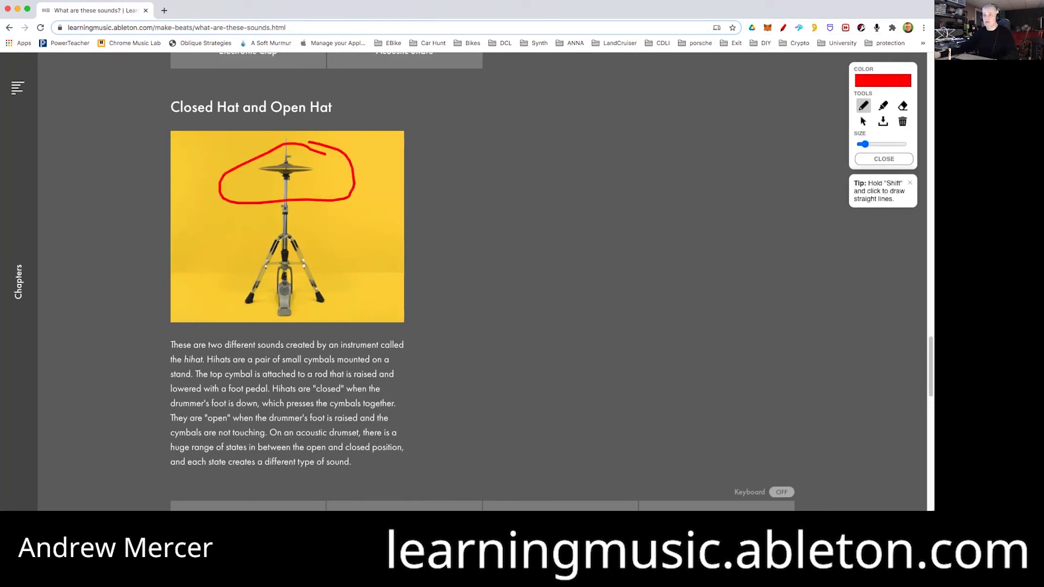
{"action": "left_click", "coordinate": [884, 159]}
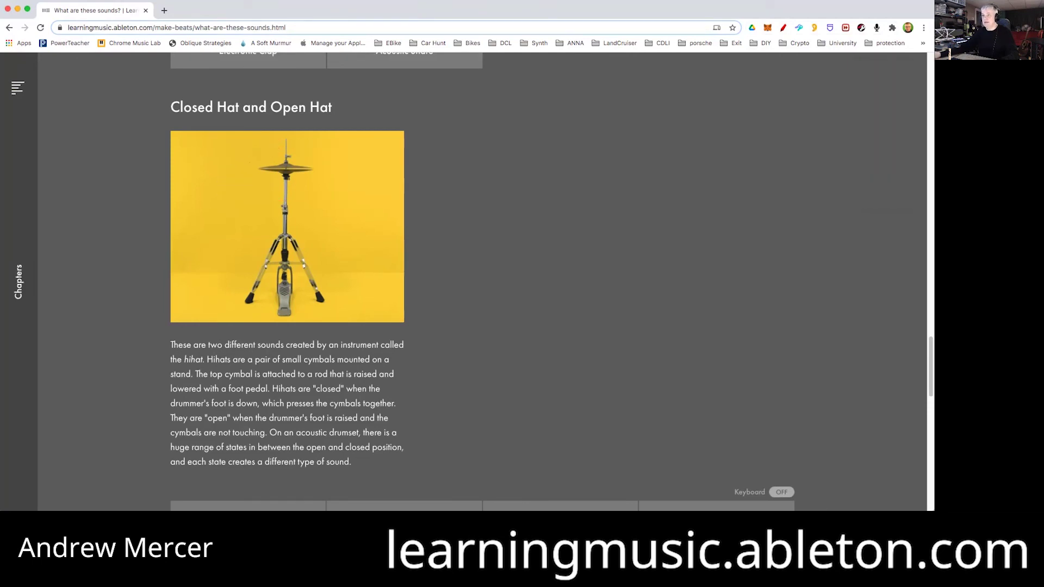
- Play the Acoustic Closed Hat and Acoustic Open Hat pads below the hi-hat description to compare their sounds
{"action": "scroll", "coordinate": [560, 326], "scroll_direction": "down", "scroll_amount": 4}
{"action": "left_click", "coordinate": [560, 331]}
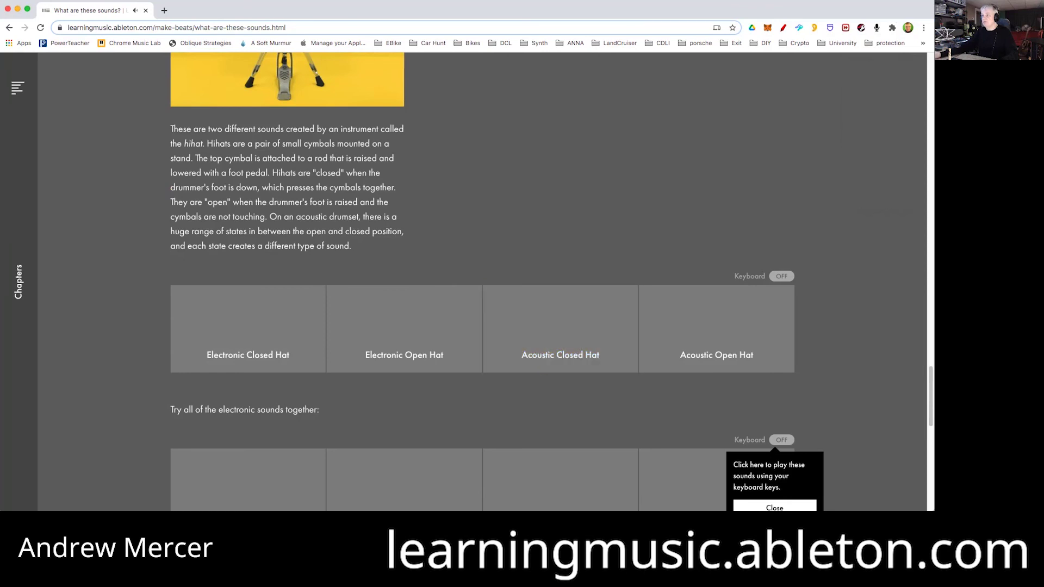
{"action": "left_click", "coordinate": [717, 329]}
{"action": "left_click", "coordinate": [716, 329]}
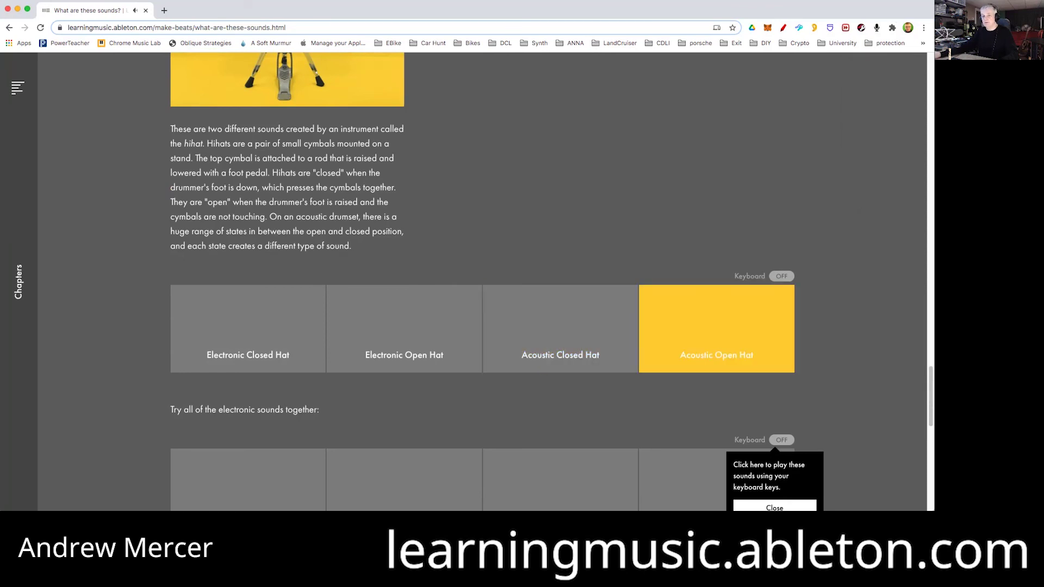
{"action": "left_click", "coordinate": [716, 329]}
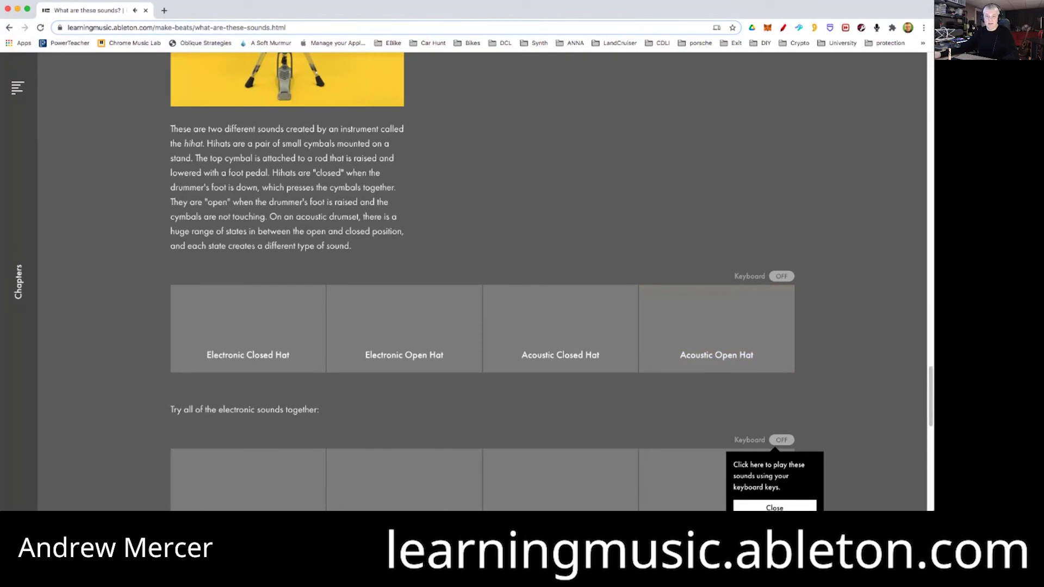
- Play the Electronic Closed Hat pad several times and the Electronic Open Hat pad to compare their sounds
{"action": "left_click", "coordinate": [248, 329]}
{"action": "left_click", "coordinate": [248, 329]}
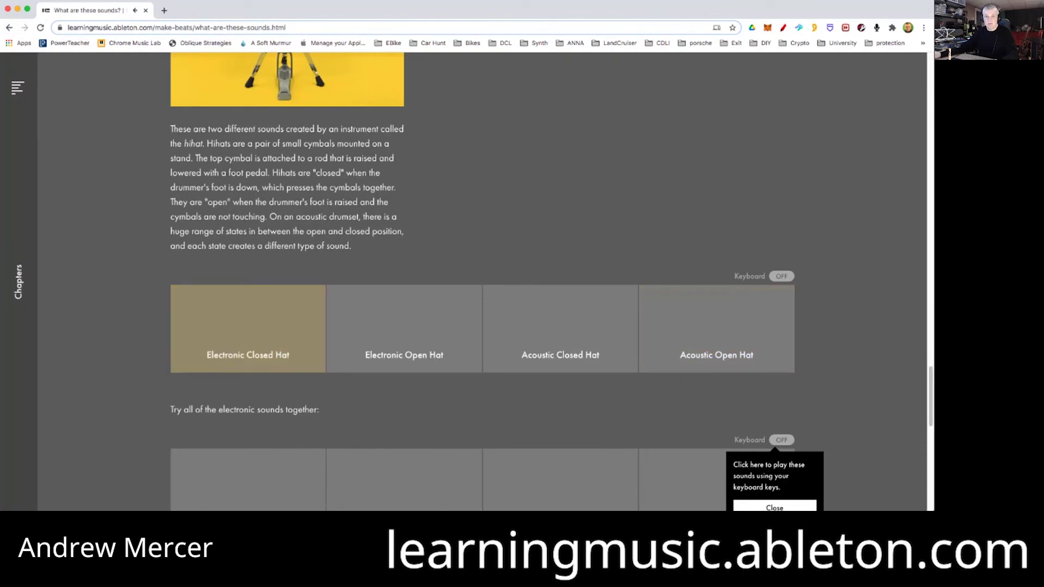
{"action": "left_click", "coordinate": [248, 329]}
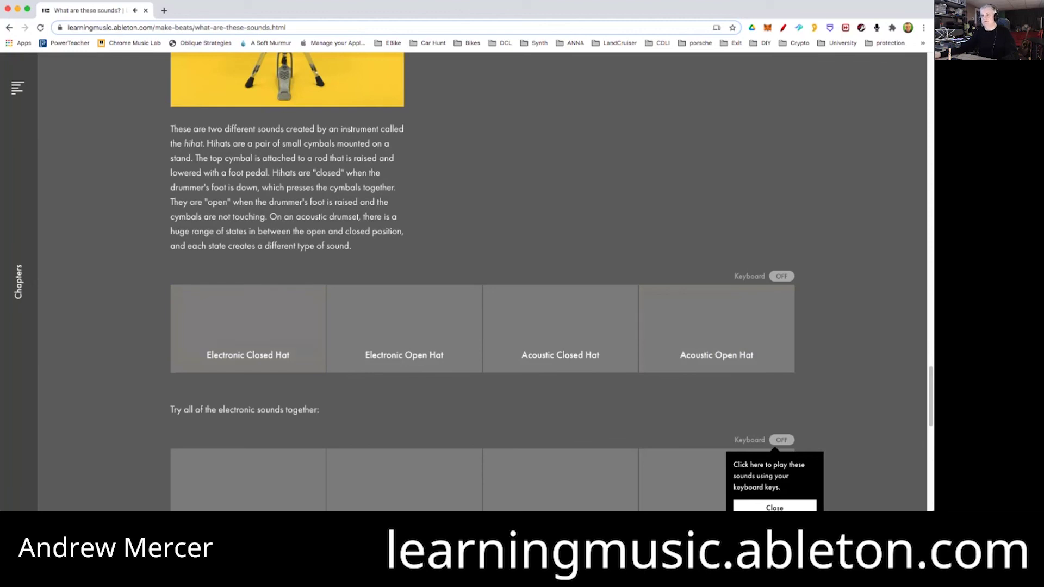
{"action": "left_click", "coordinate": [404, 329]}
- Dismiss the keyboard hint and play the Kick, Closed Hat and Open Hat pads of the combined electronic set
{"action": "scroll", "coordinate": [482, 271], "scroll_direction": "down", "scroll_amount": 3}
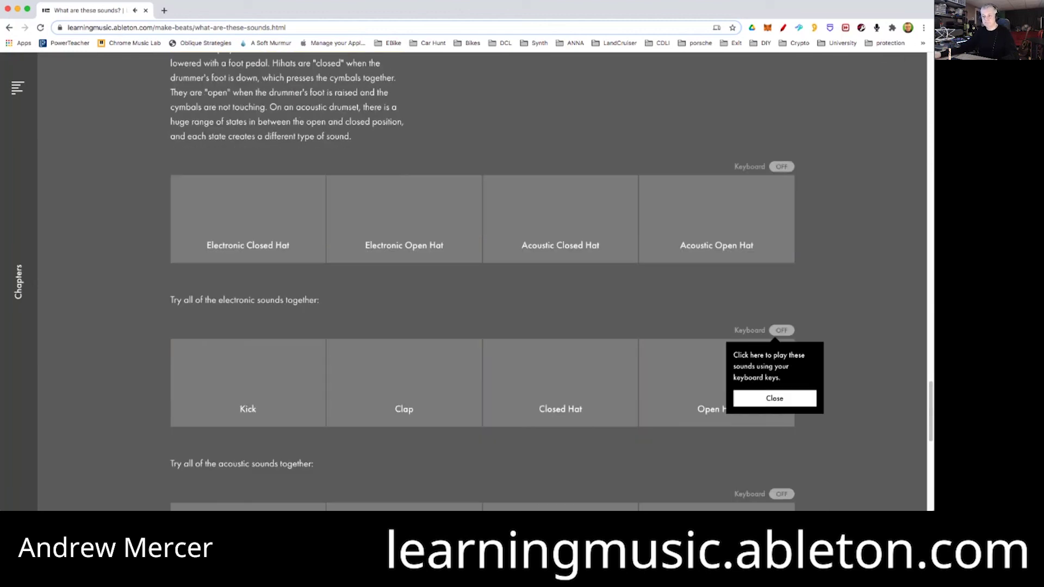
{"action": "scroll", "coordinate": [482, 272], "scroll_direction": "down", "scroll_amount": 2}
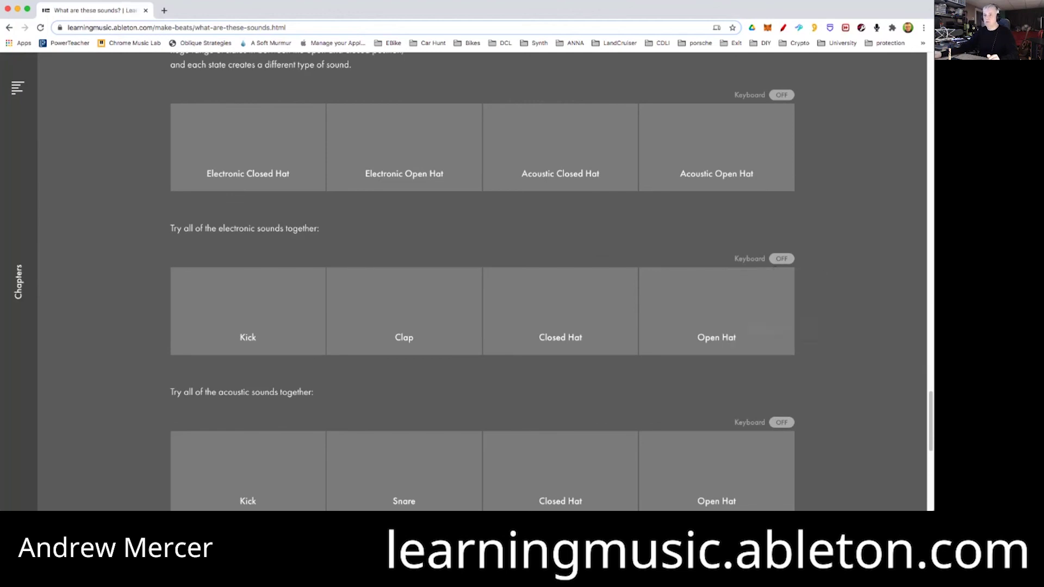
{"action": "scroll", "coordinate": [239, 299], "scroll_direction": "down", "scroll_amount": 1}
{"action": "left_click", "coordinate": [240, 299]}
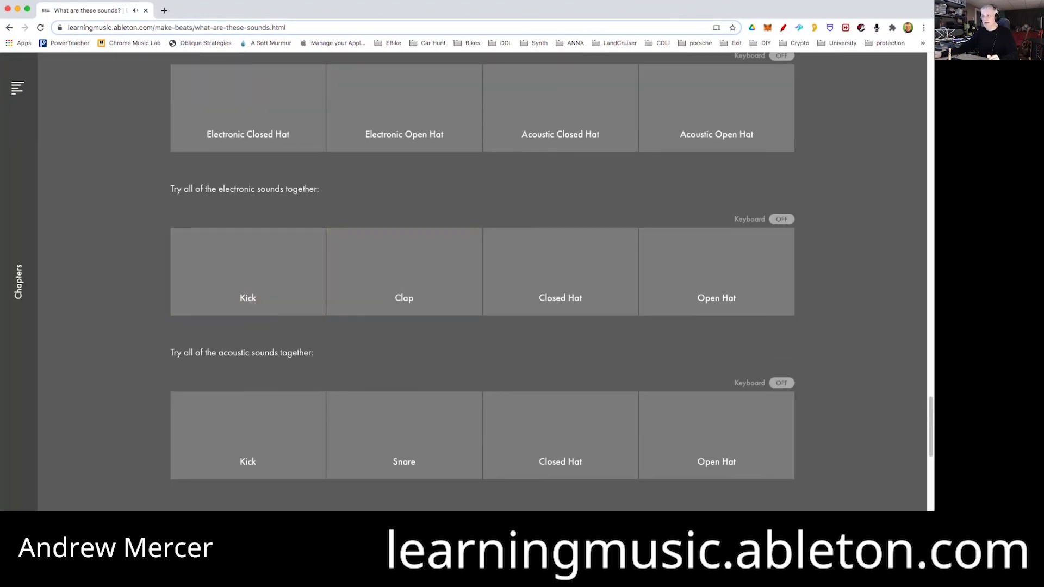
{"action": "left_click", "coordinate": [560, 283]}
{"action": "left_click", "coordinate": [716, 282]}
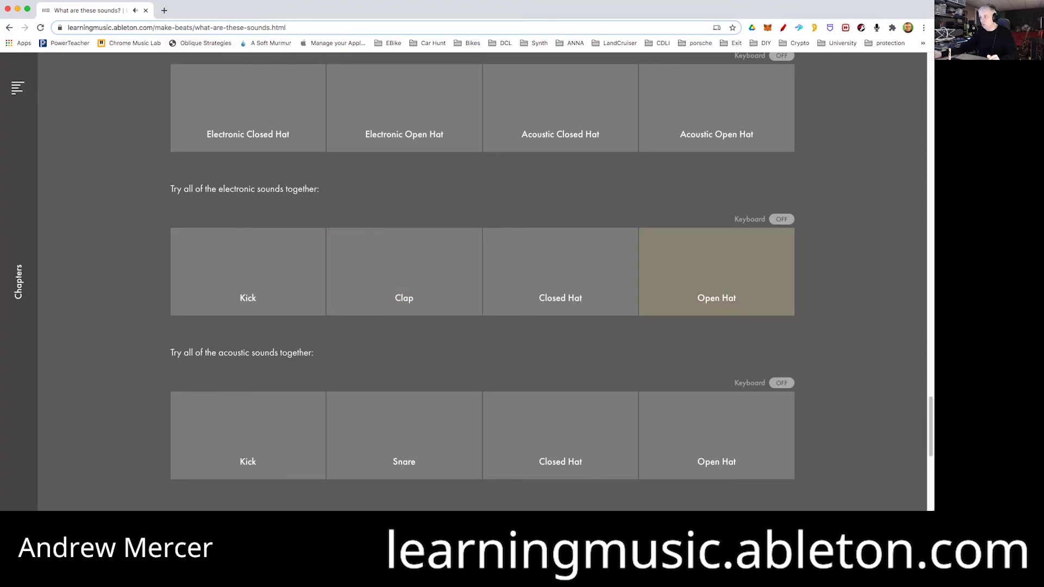
- Turn on keyboard control for the combined electronic pads and use it to play the Open Hat
{"action": "left_click", "coordinate": [782, 219]}
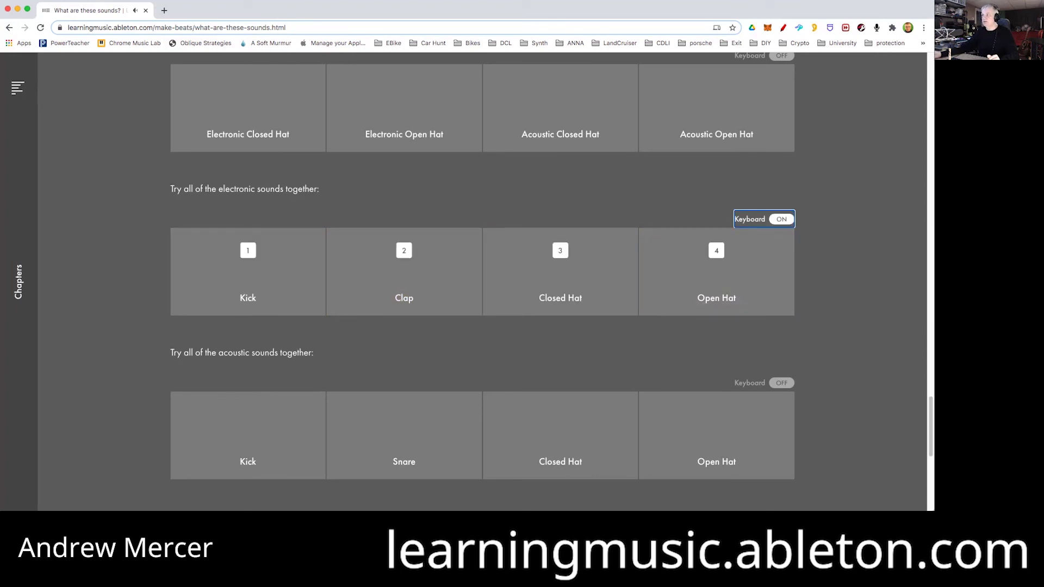
{"action": "key", "text": "space"}
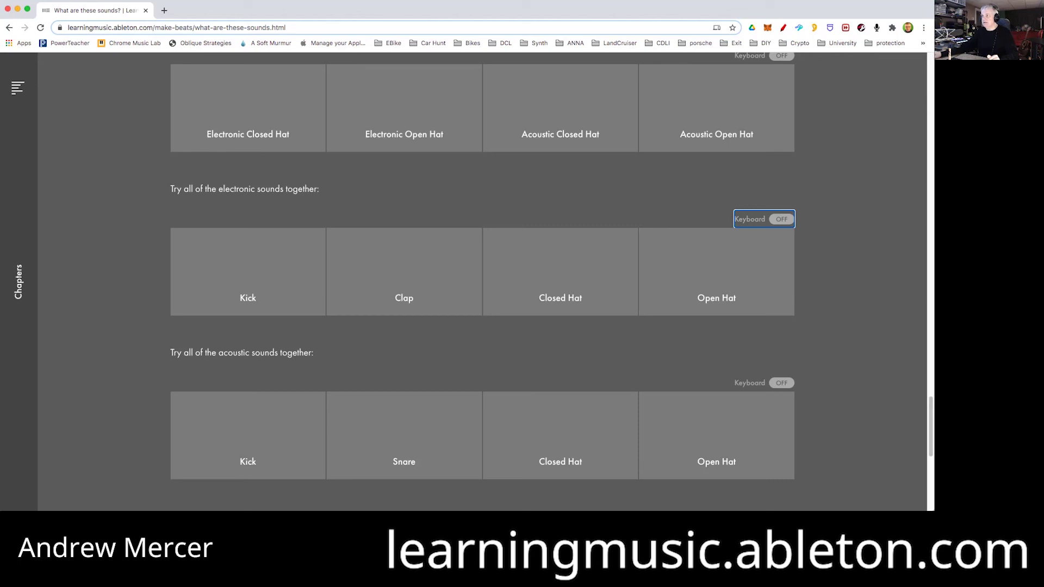
{"action": "key", "text": "space"}
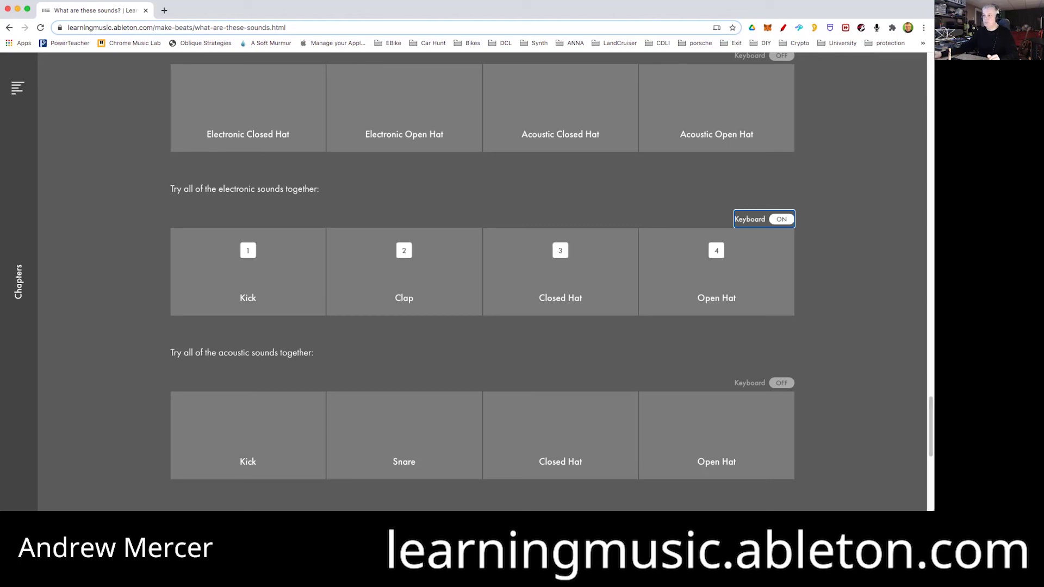
{"action": "key", "text": "4"}
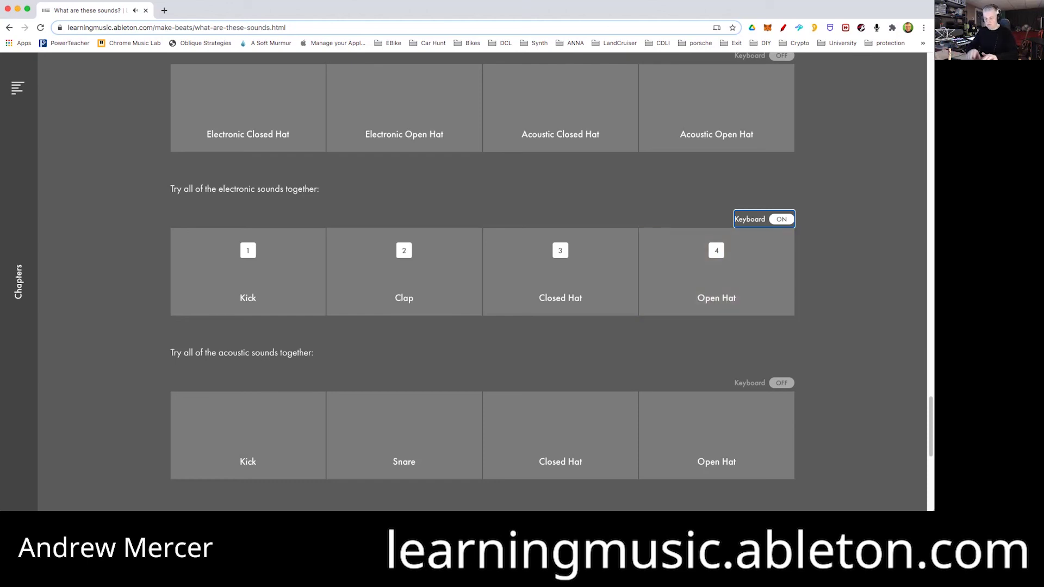
- Perform a beat from the keyboard on the combined electronic pads using the Kick, Clap and Closed Hat
{"action": "key", "text": "1"}
{"action": "key", "text": "2"}
{"action": "key", "text": "3"}
{"action": "key", "text": "3"}
{"action": "key", "text": "1"}
{"action": "key", "text": "3"}
{"action": "key", "text": "3"}
{"action": "key", "text": "1"}
{"action": "key", "text": "3"}
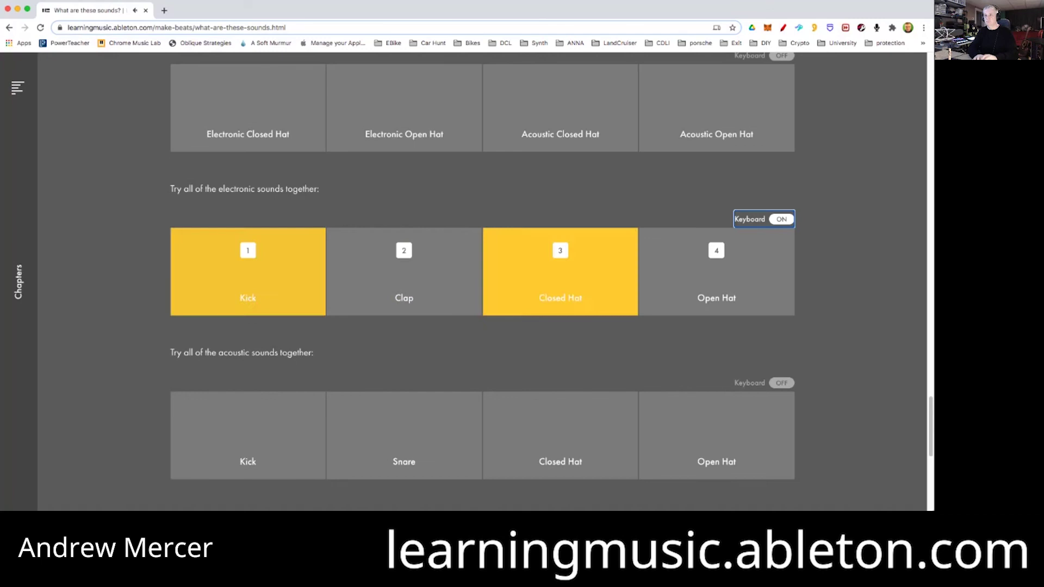
{"action": "key", "text": "3"}
{"action": "key", "text": "1"}
{"action": "key", "text": "3"}
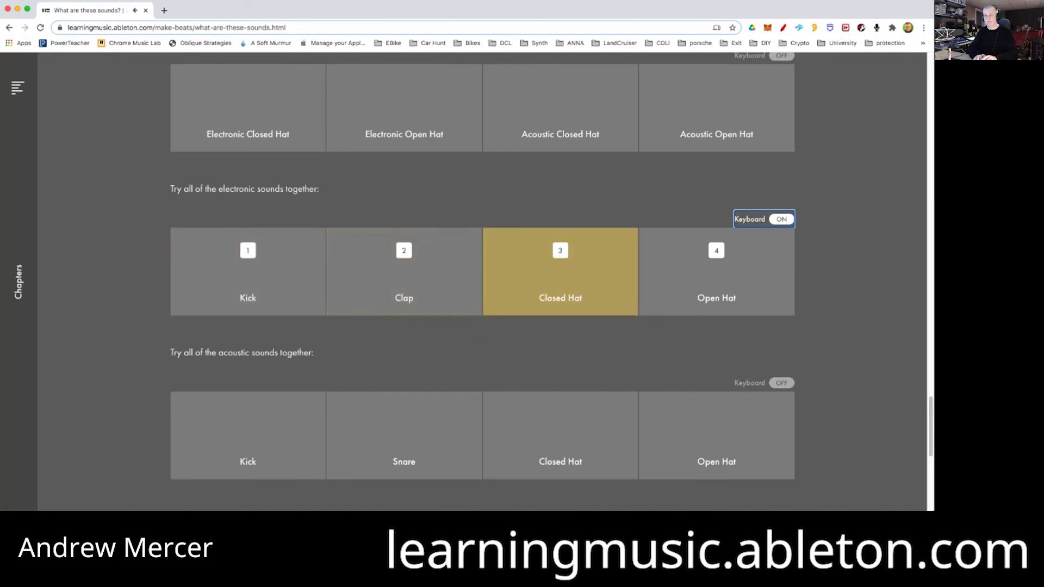
{"action": "key", "text": "3"}
{"action": "key", "text": "1"}
{"action": "key", "text": "3"}
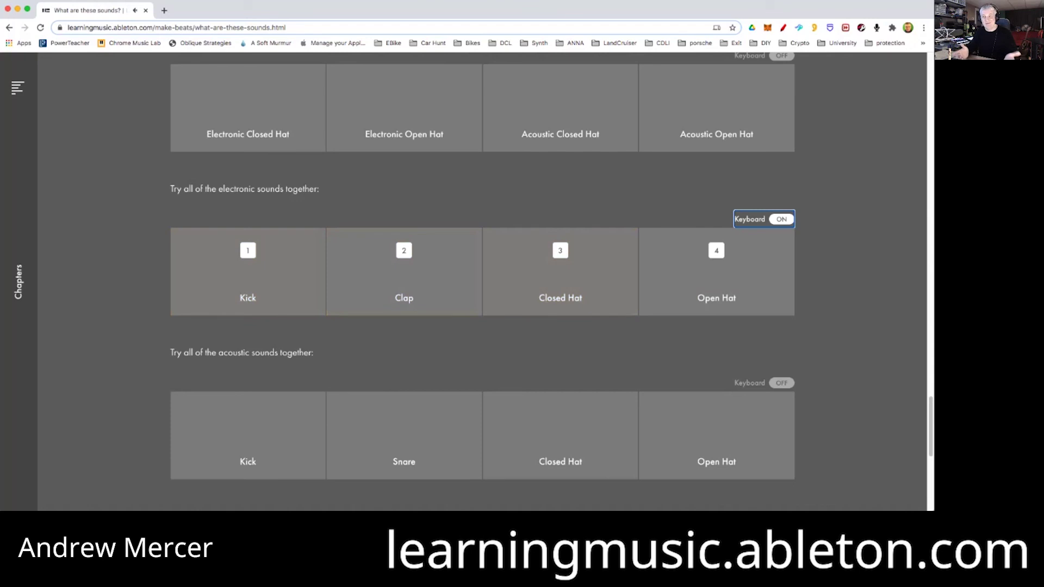
- Turn on keyboard control for the combined acoustic pads and try out the Snare, Closed Hat and Open Hat
{"action": "scroll", "coordinate": [483, 282], "scroll_direction": "down", "scroll_amount": 1}
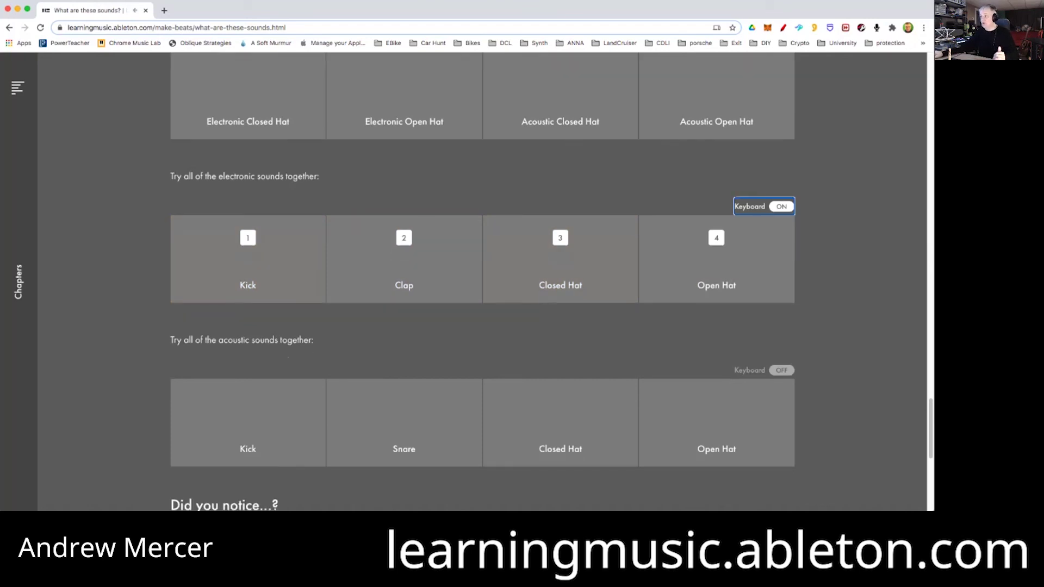
{"action": "scroll", "coordinate": [483, 307], "scroll_direction": "down", "scroll_amount": 1}
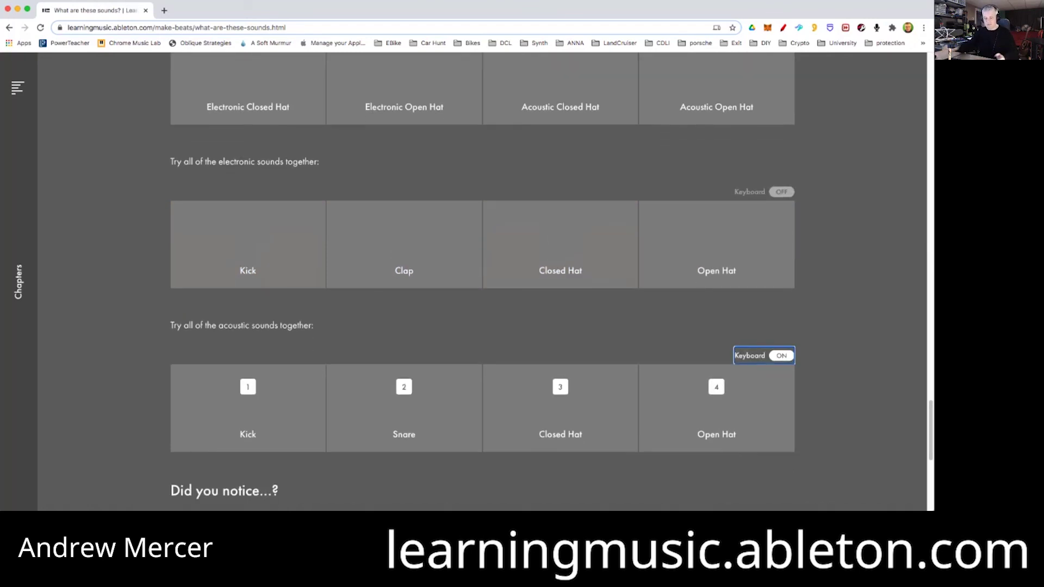
{"action": "key", "text": "2"}
{"action": "key", "text": "3"}
{"action": "key", "text": "4"}
{"action": "key", "text": "3"}
- Perform a beat from the keyboard on the combined acoustic pads using the Kick, Snare and Closed Hat
{"action": "key", "text": "1"}
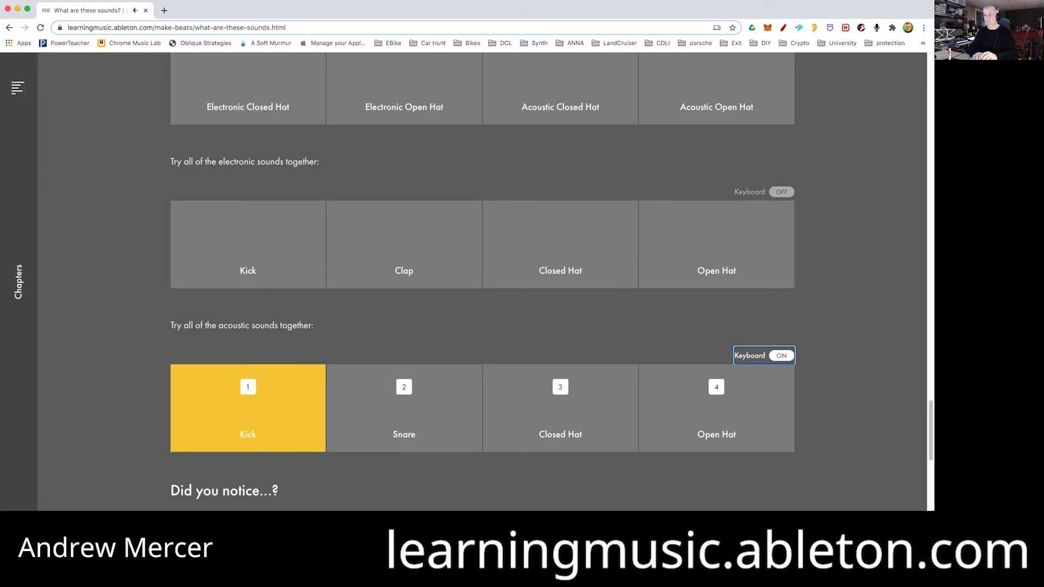
{"action": "key", "text": "3"}
{"action": "key", "text": "1"}
{"action": "key", "text": "3"}
{"action": "key", "text": "3"}
{"action": "key", "text": "1"}
{"action": "key", "text": "3"}
{"action": "key", "text": "2"}
{"action": "key", "text": "3"}
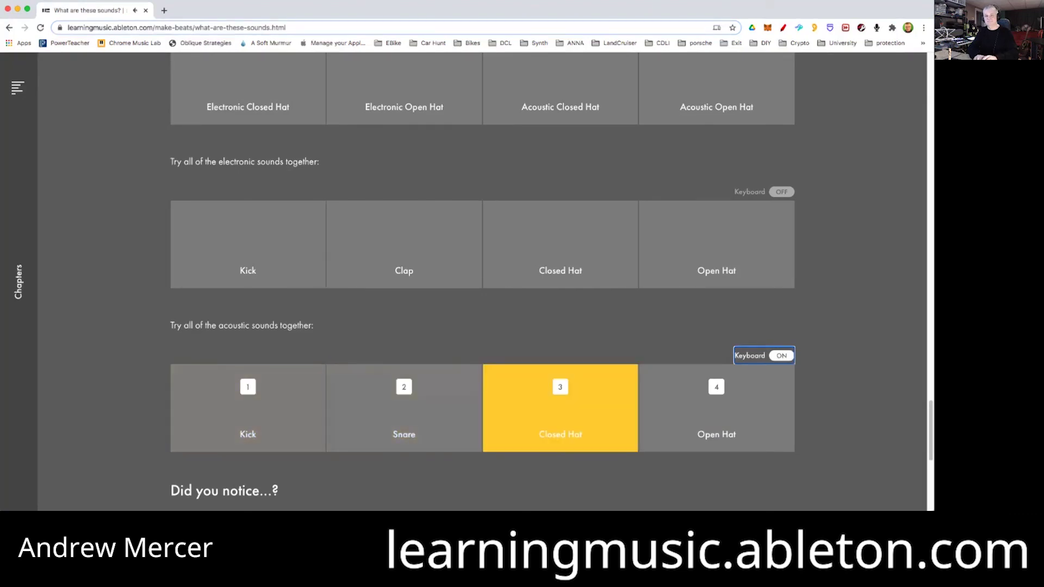
{"action": "key", "text": "1"}
{"action": "key", "text": "3"}
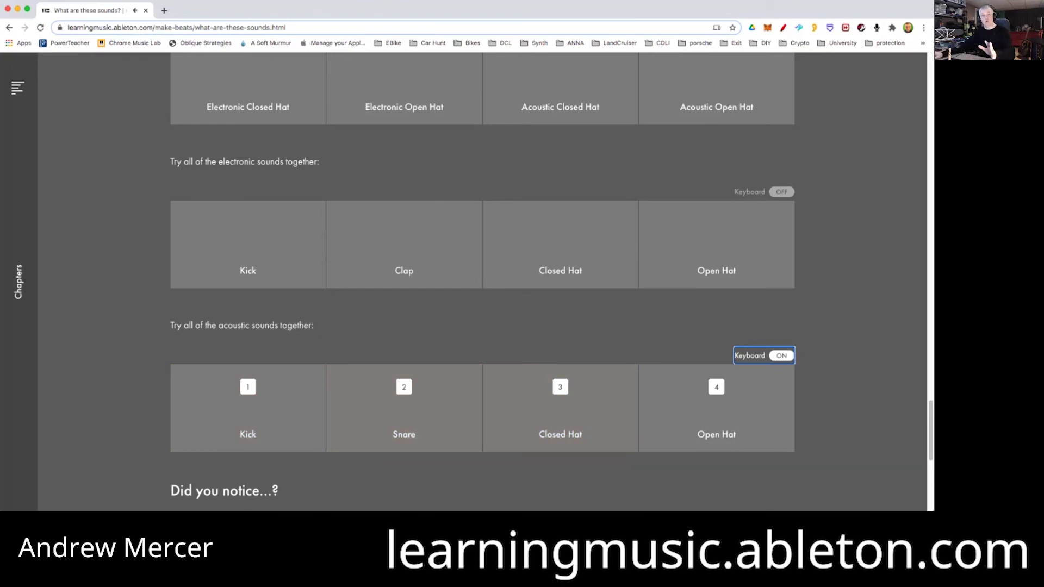
- Read the "Did you notice...?" section about closed and open hihat sounds below the acoustic pads
{"action": "scroll", "coordinate": [483, 272], "scroll_direction": "down", "scroll_amount": 1}
{"action": "scroll", "coordinate": [482, 286], "scroll_direction": "down", "scroll_amount": 1}
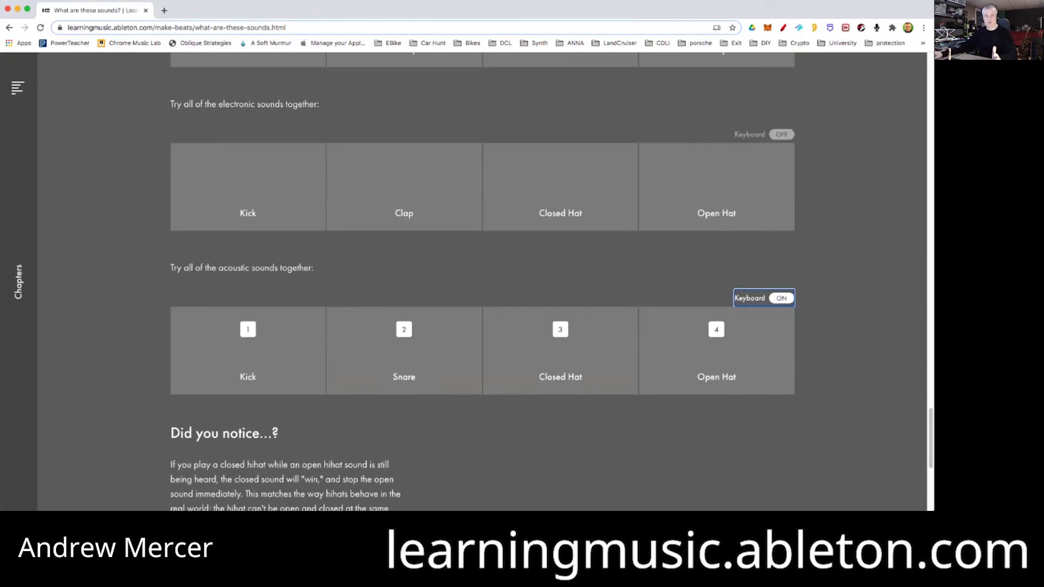